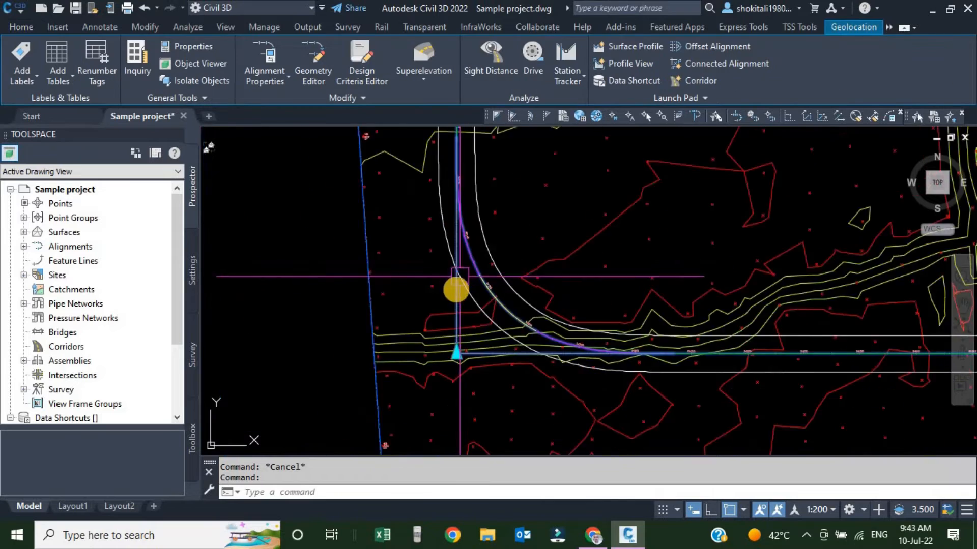
Examine the existing elevation, cut, fill and geometry bands beneath the road's profile view.
key(Escape)
scroll(477, 310, down, 8)
scroll(625, 259, up, 8)
middle_drag(648, 239, 585, 306)
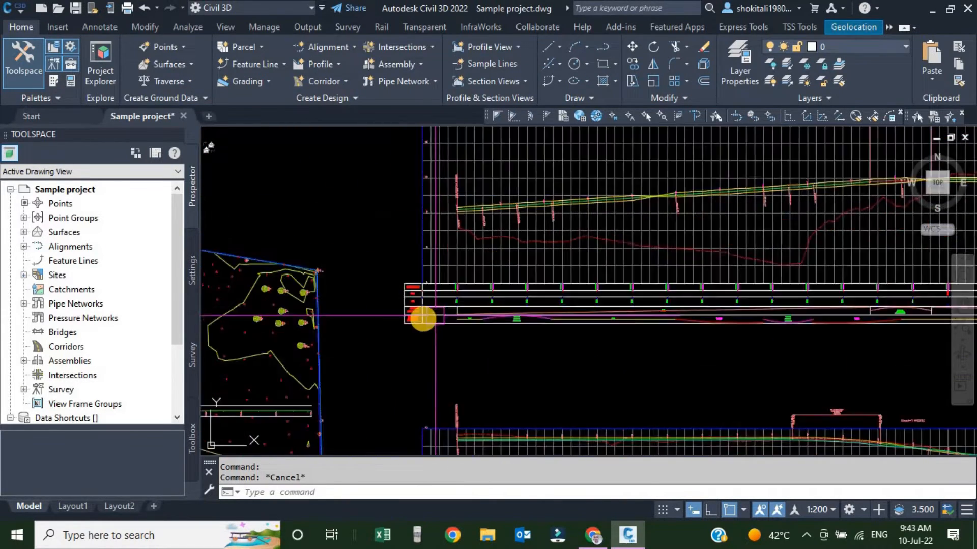
scroll(388, 270, up, 6)
middle_drag(388, 349, 399, 317)
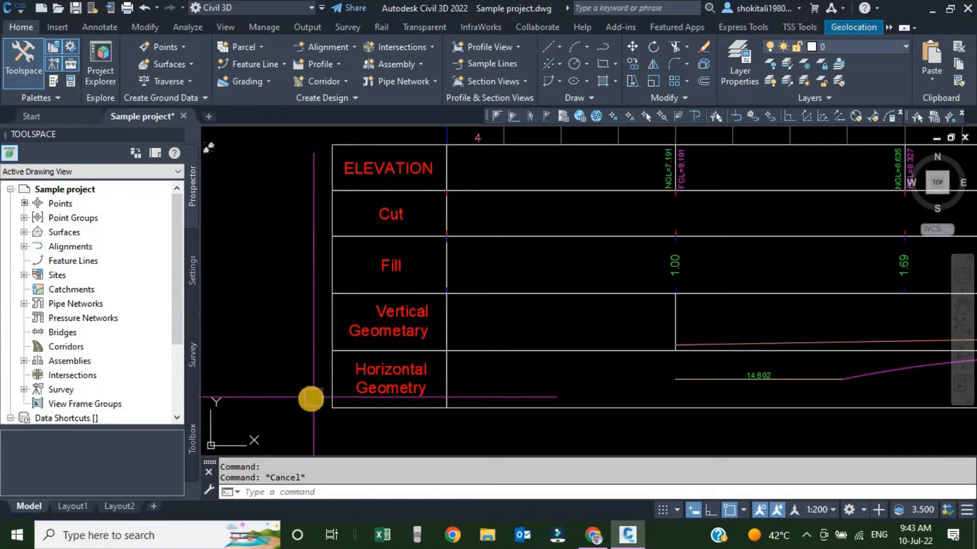
scroll(403, 324, down, 5)
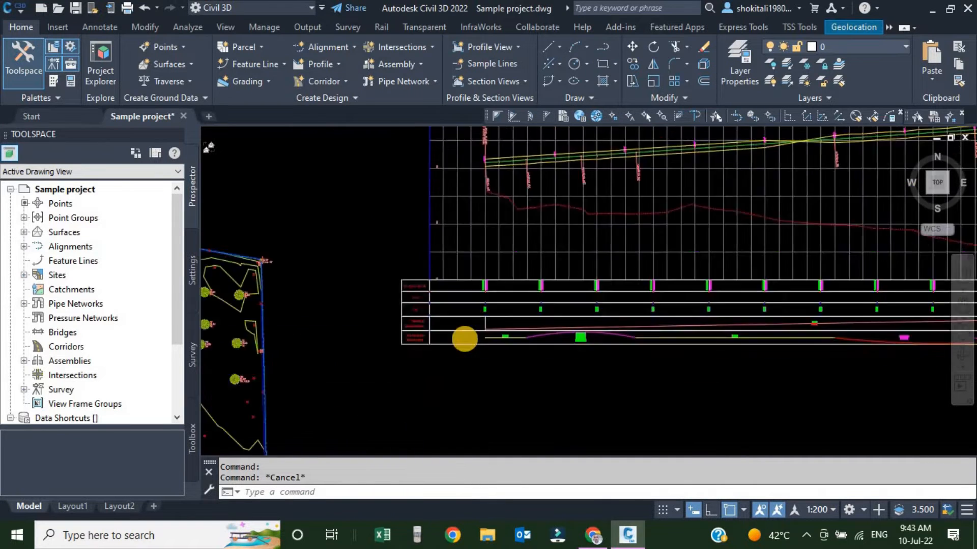
scroll(464, 299, up, 8)
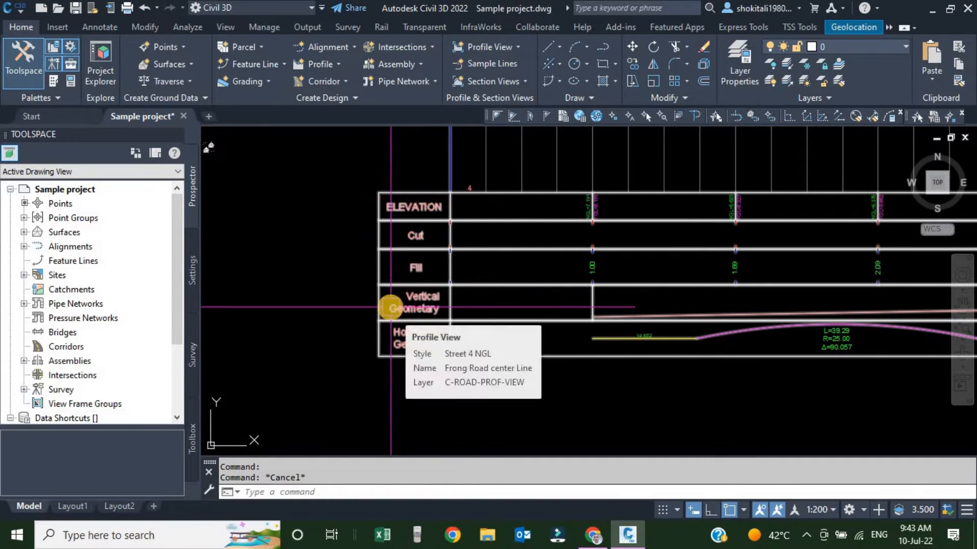
scroll(394, 310, down, 2)
scroll(434, 327, down, 6)
scroll(459, 313, up, 4)
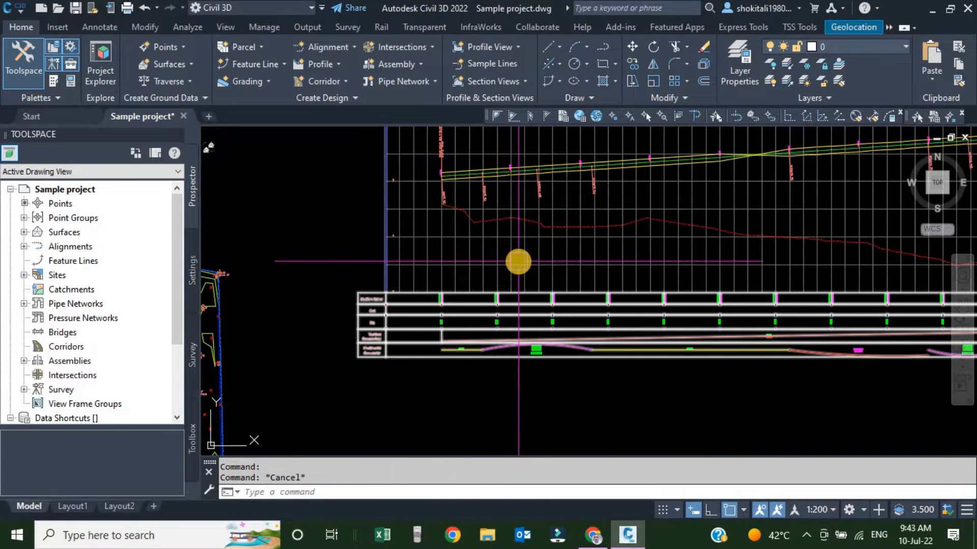
Open the band settings in the properties of the Frong Road center Line profile view.
click(518, 261)
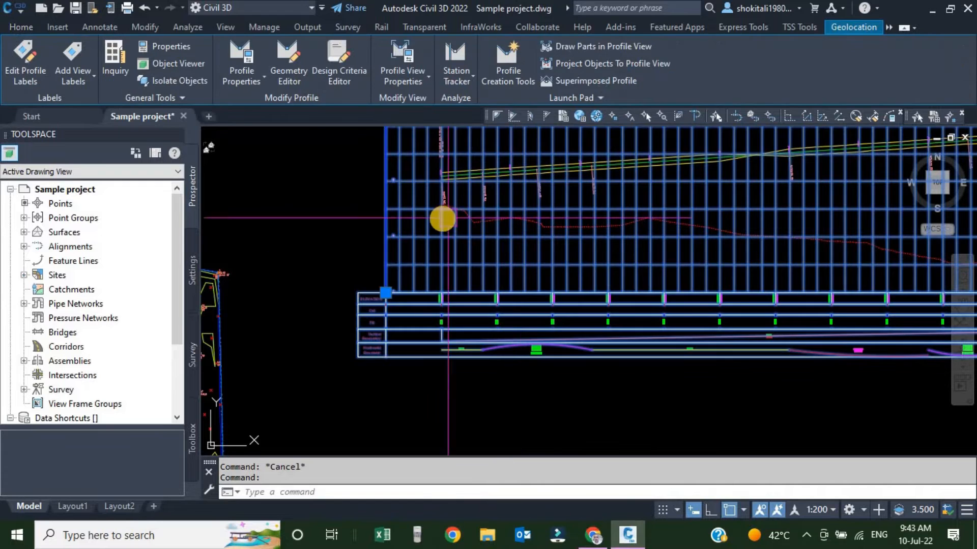
right_click(328, 210)
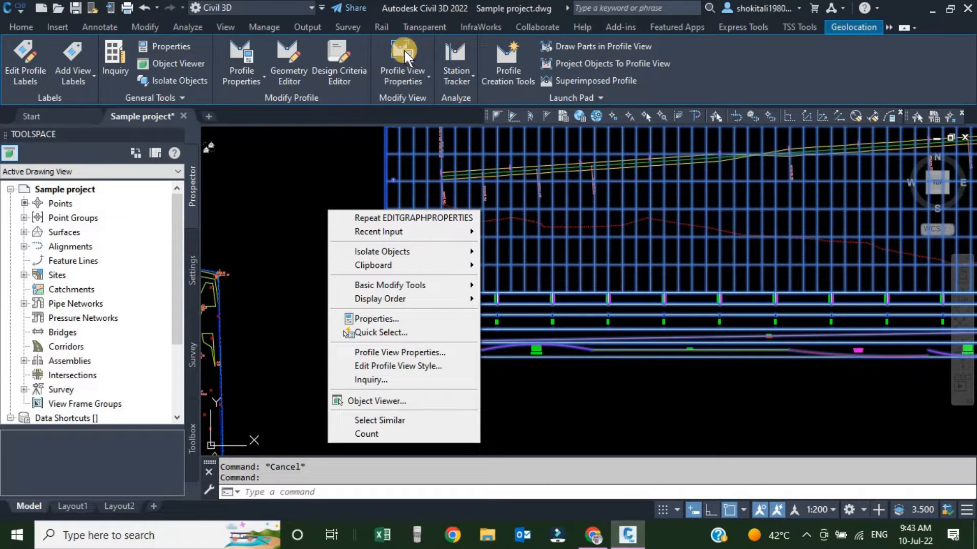
click(389, 355)
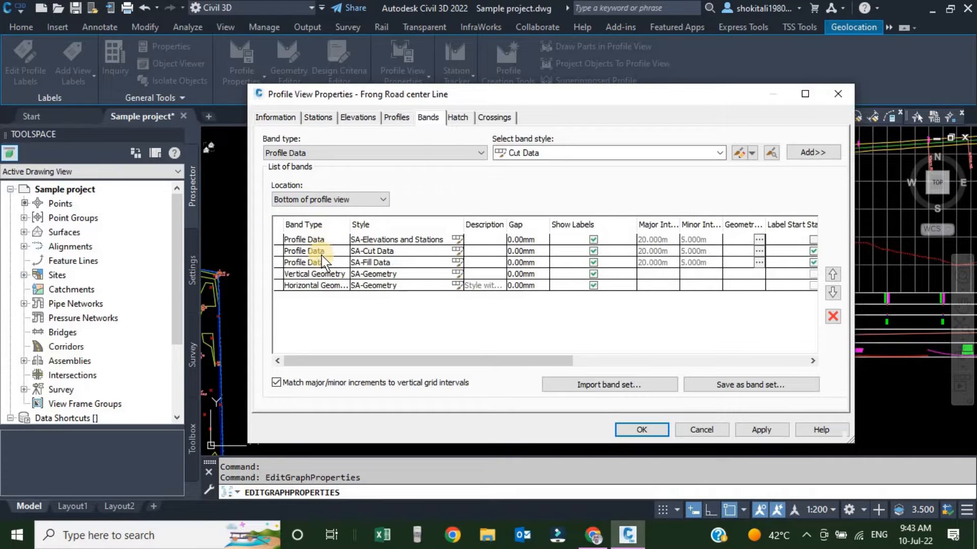
drag(320, 279, 504, 318)
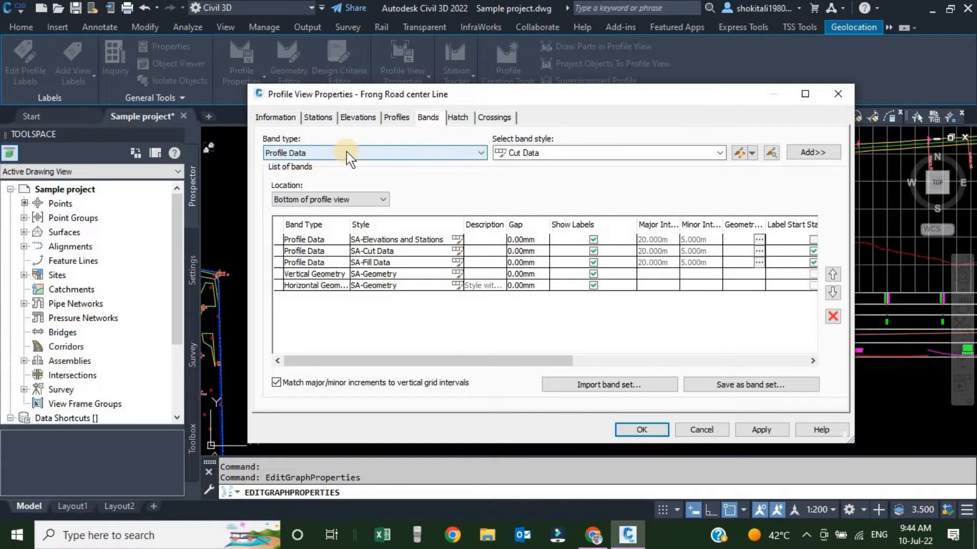
Add a Superelevation band in the Undivided - No Shoulders style beneath the profile view and apply the change.
click(481, 153)
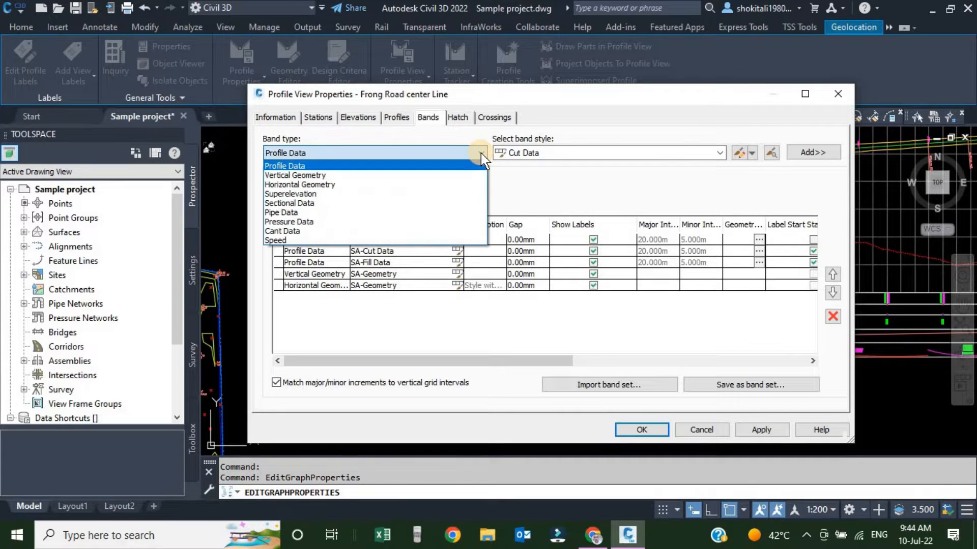
click(278, 195)
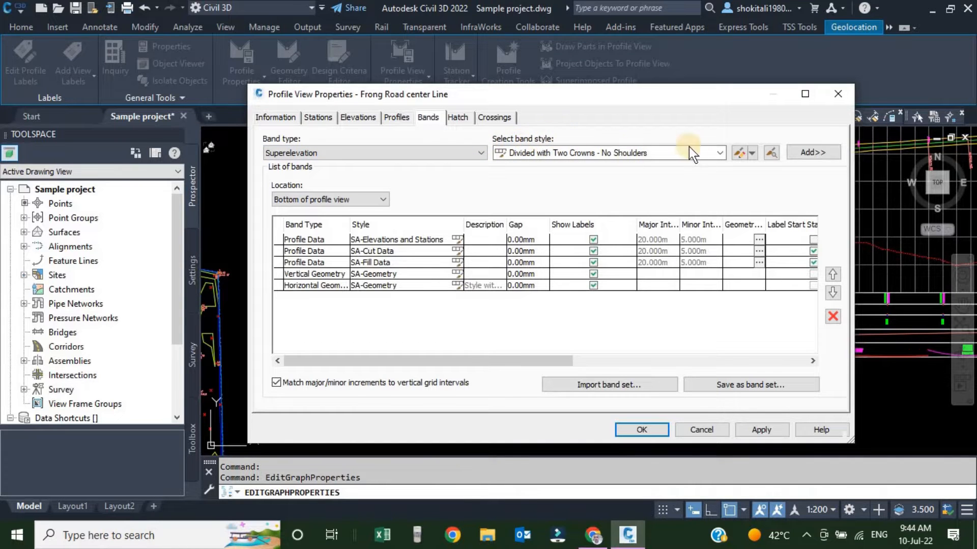
click(719, 153)
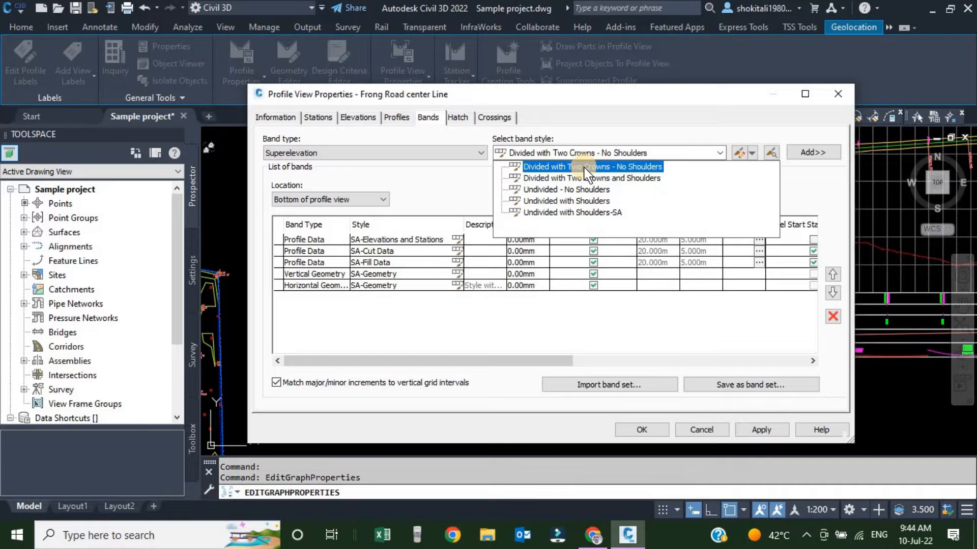
click(559, 192)
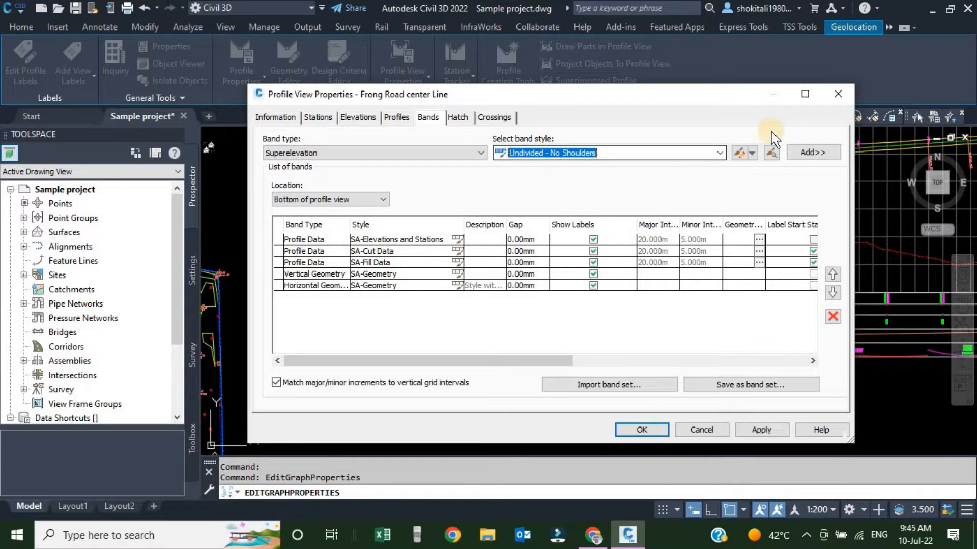
click(809, 152)
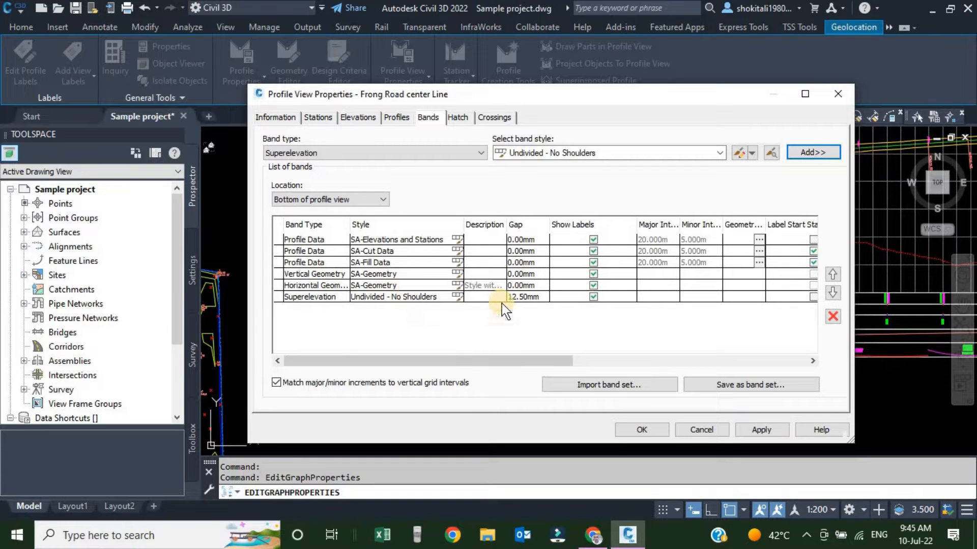
click(762, 432)
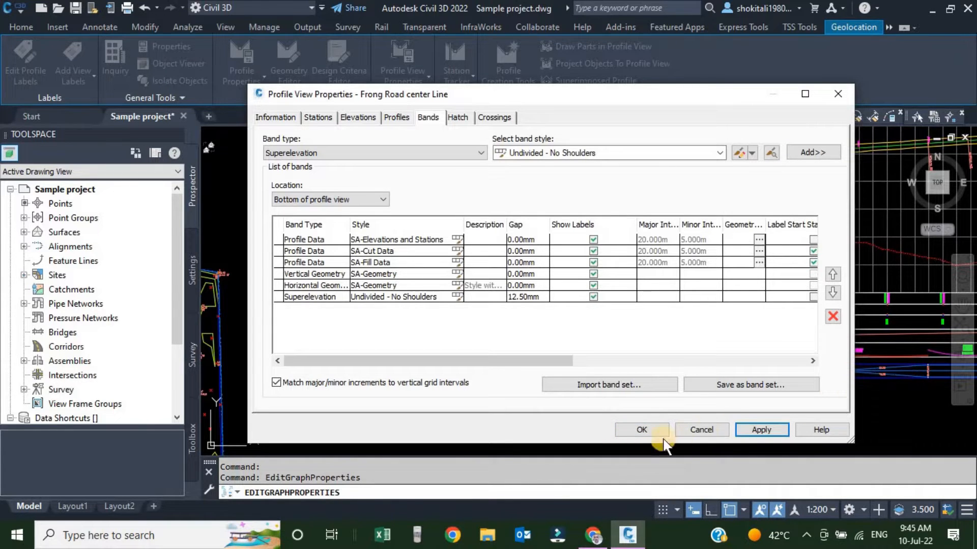
click(640, 430)
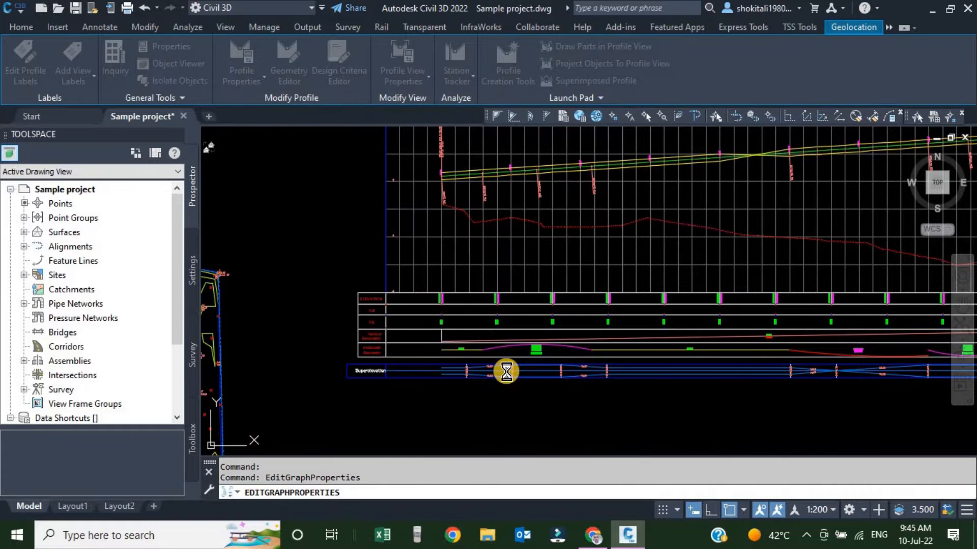
Inspect the new Superelevation band's title box and its placement below the Horizontal Geometry band.
scroll(408, 377, up, 6)
mouse_move(275, 372)
middle_down()
mouse_move(309, 376)
mouse_move(360, 351)
middle_up()
scroll(359, 346, up, 2)
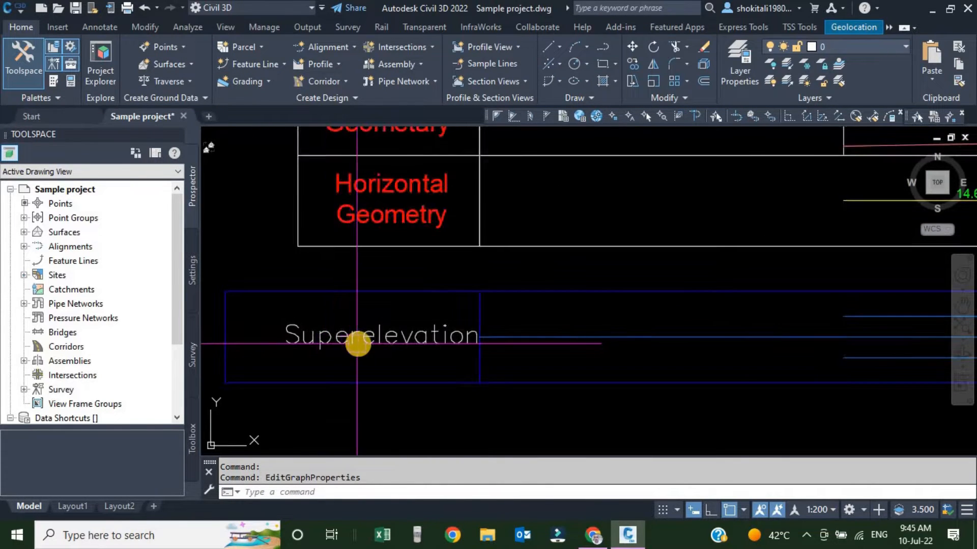
scroll(356, 344, down, 2)
scroll(346, 345, up, 4)
middle_drag(334, 345, 412, 366)
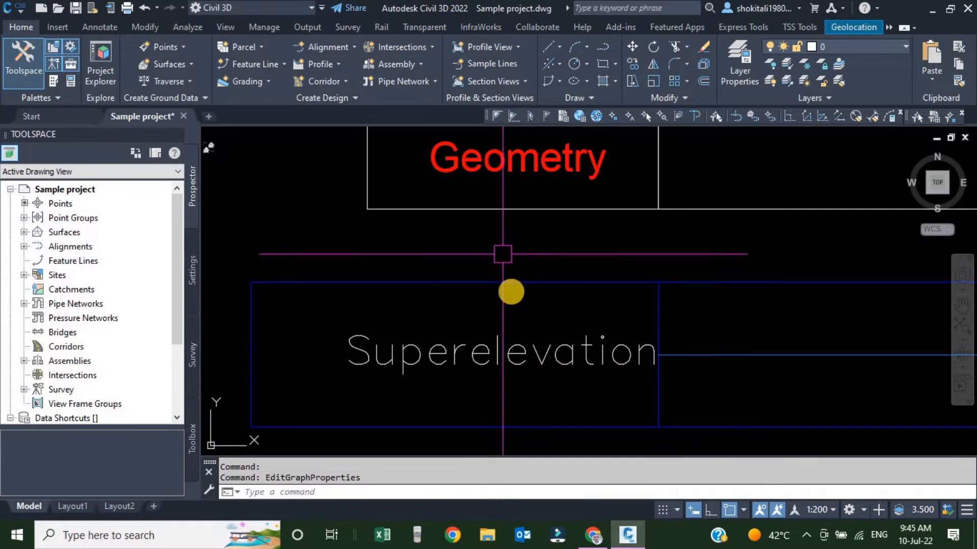
middle_drag(507, 332, 490, 291)
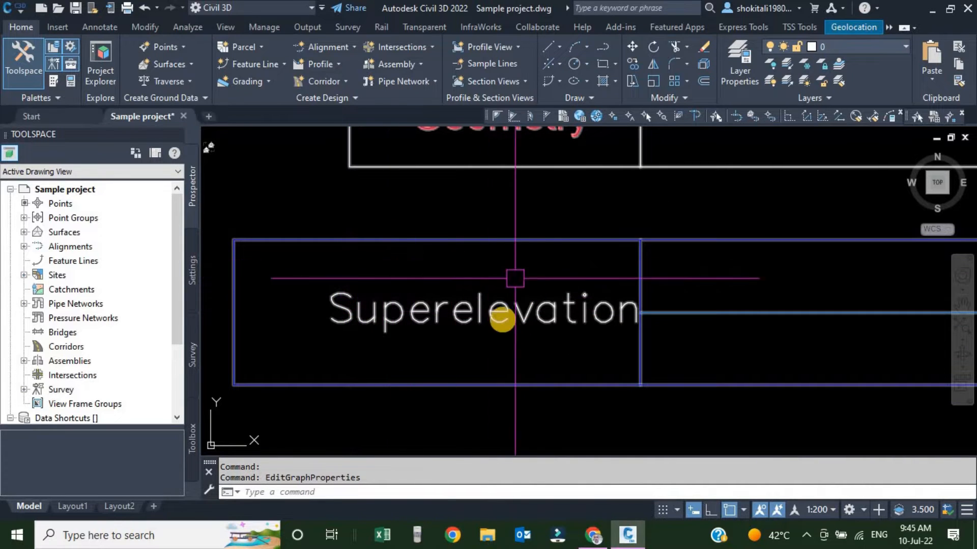
Examine the critical stations and transition lengths in the superelevation band along the first horizontal curve.
scroll(490, 322, down, 4)
mouse_move(831, 331)
middle_down()
mouse_move(575, 318)
mouse_move(500, 326)
middle_up()
scroll(503, 326, up, 2)
scroll(503, 327, down, 2)
scroll(544, 326, up, 5)
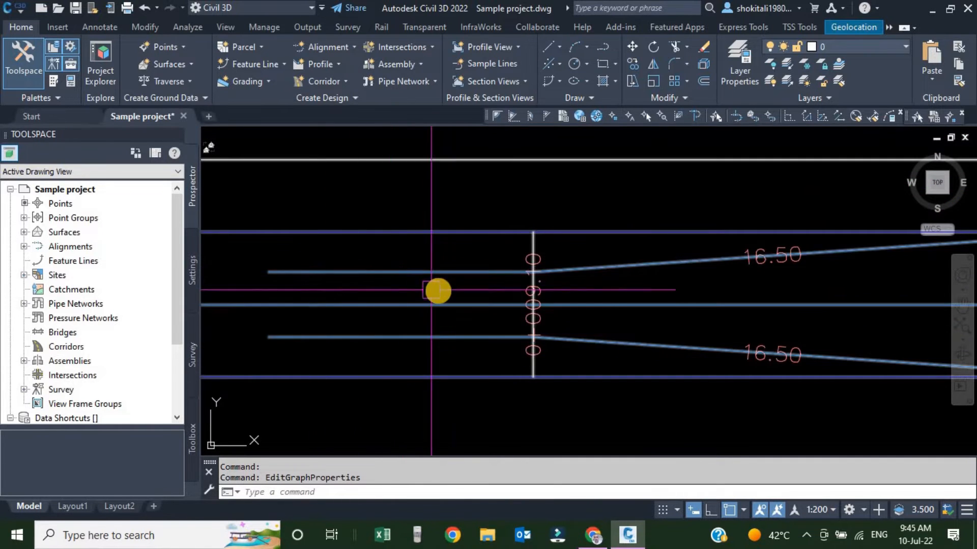
scroll(456, 307, down, 4)
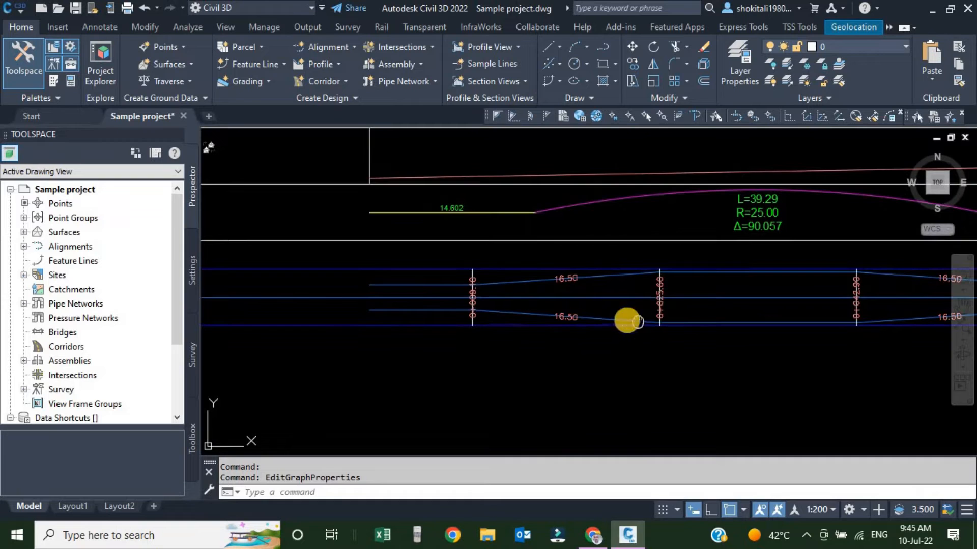
scroll(374, 288, up, 4)
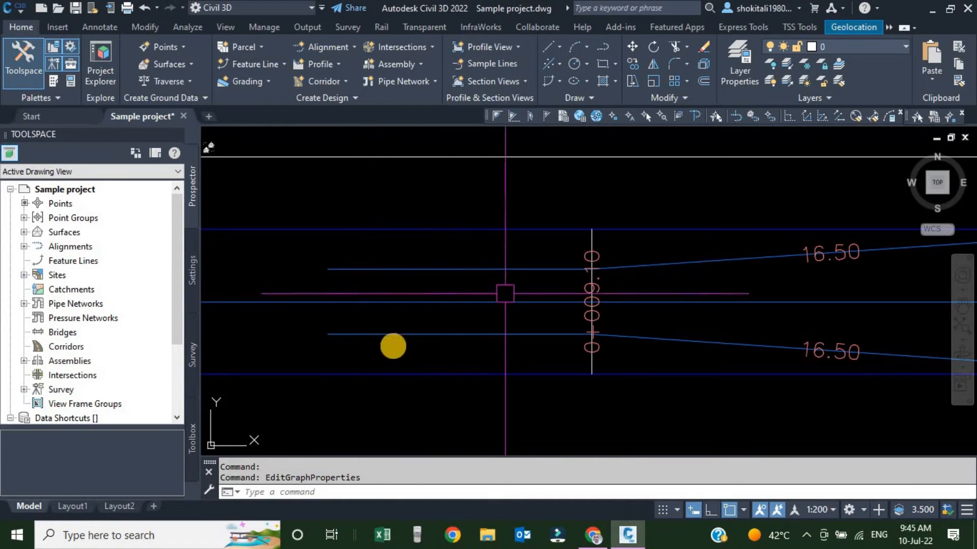
scroll(458, 336, down, 2)
scroll(399, 326, up, 5)
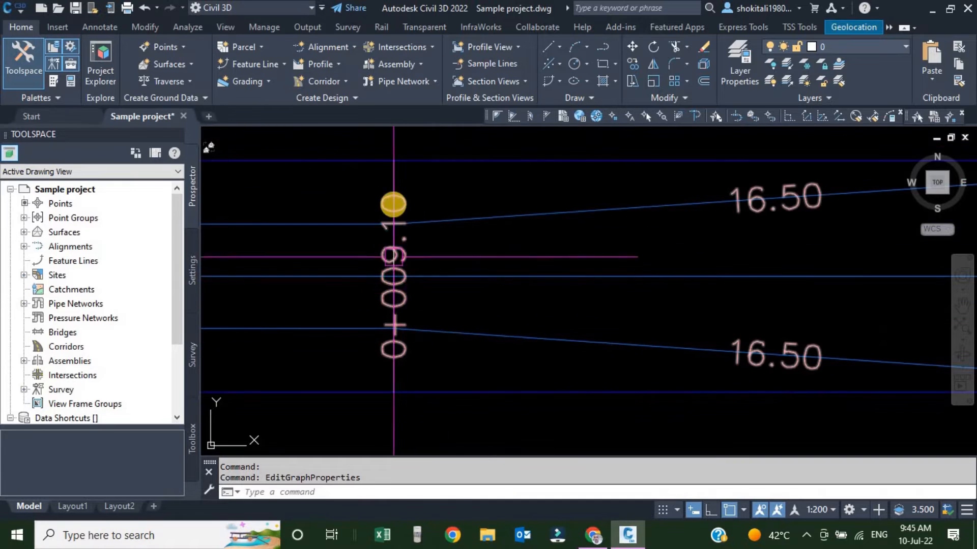
scroll(407, 270, down, 3)
scroll(436, 286, up, 2)
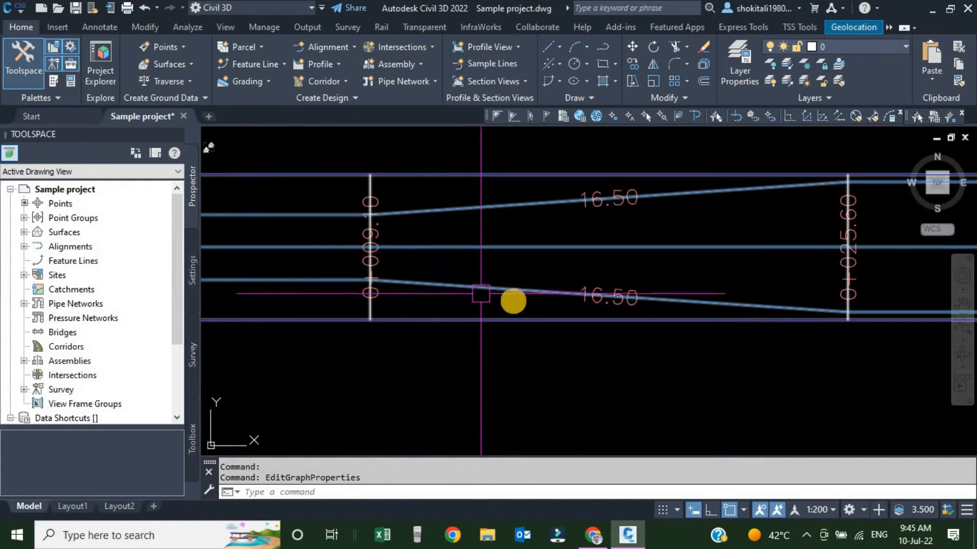
middle_drag(815, 318, 420, 339)
scroll(420, 339, down, 2)
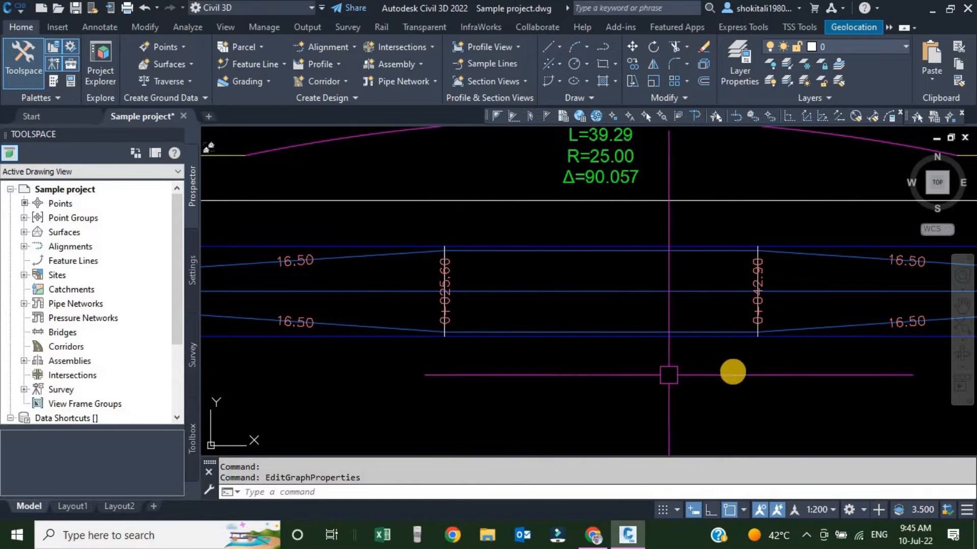
middle_drag(846, 367, 517, 350)
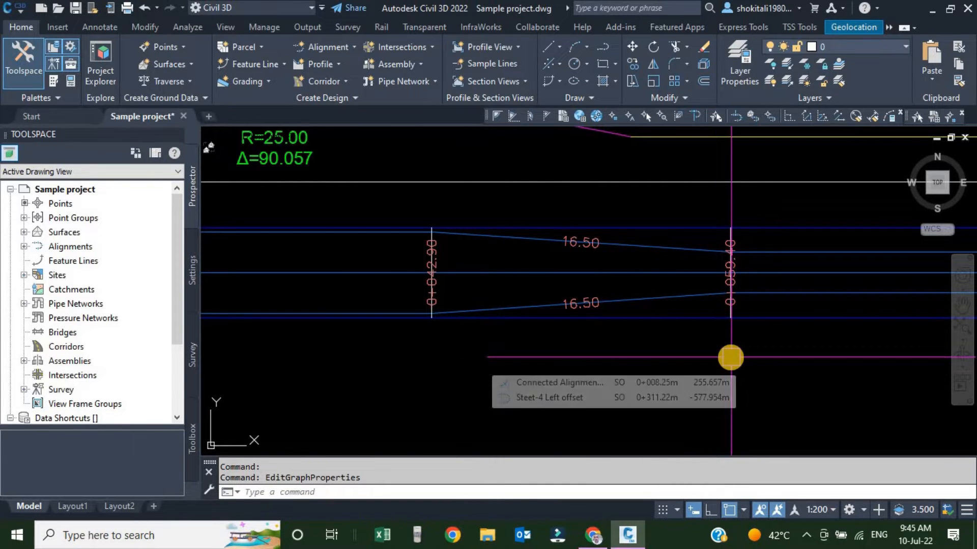
scroll(731, 358, down, 4)
scroll(531, 333, up, 2)
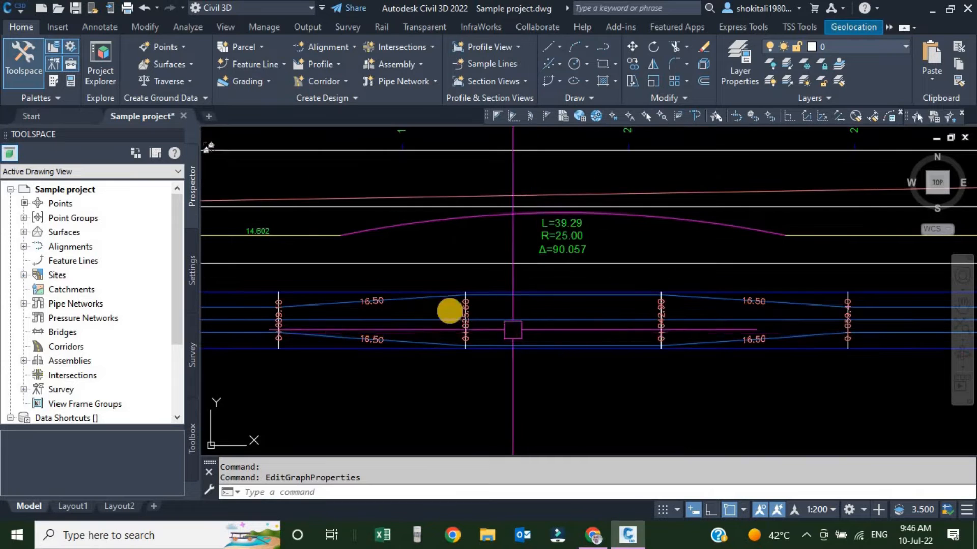
Examine the superelevation band's transitions along the entry spiral of the second curve, including where its lines cross.
scroll(567, 366, down, 5)
scroll(576, 348, up, 5)
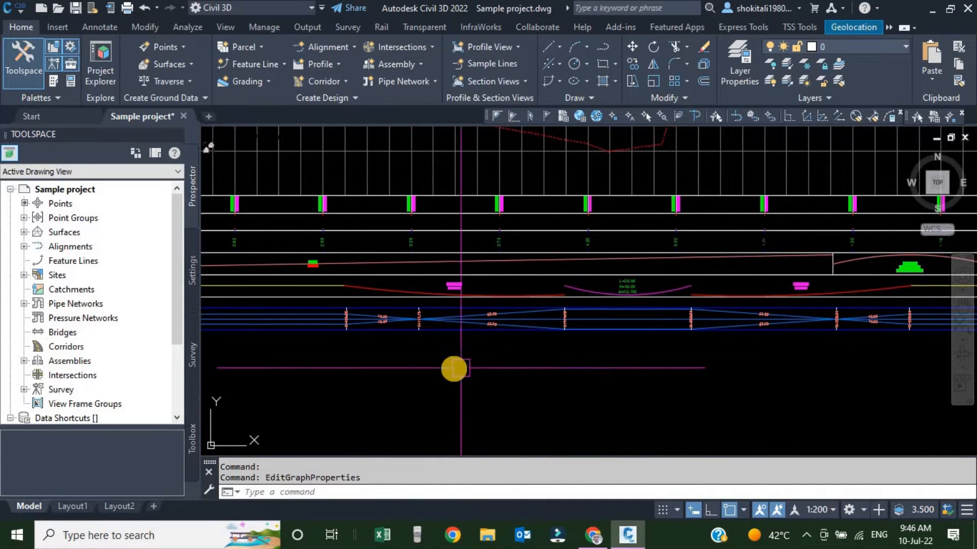
middle_drag(648, 366, 637, 367)
scroll(334, 336, up, 8)
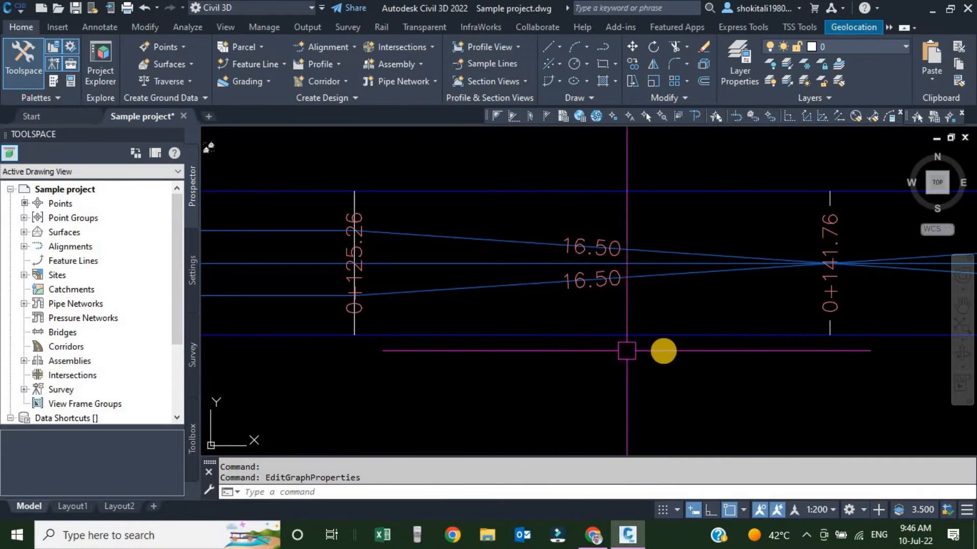
middle_drag(765, 362, 474, 364)
scroll(544, 223, up, 8)
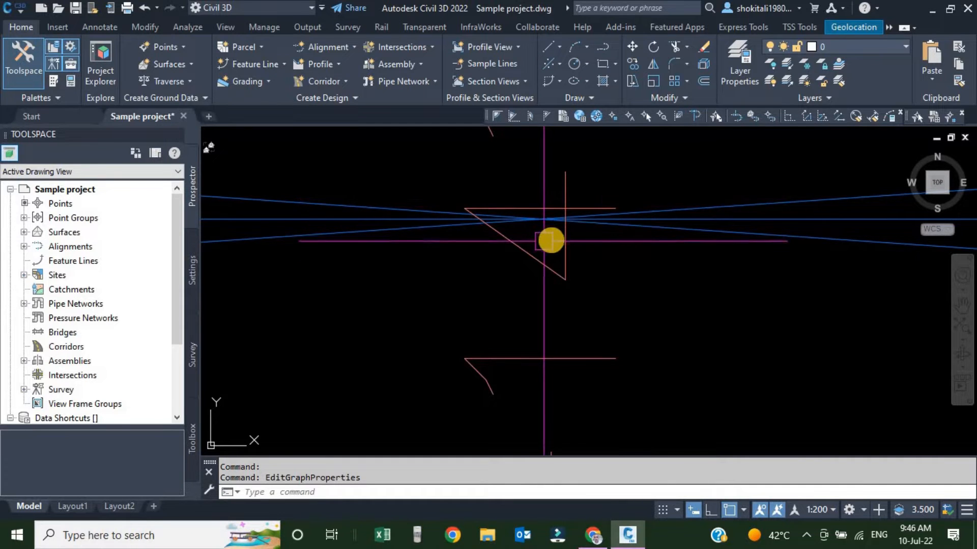
scroll(551, 238, down, 5)
scroll(544, 264, up, 5)
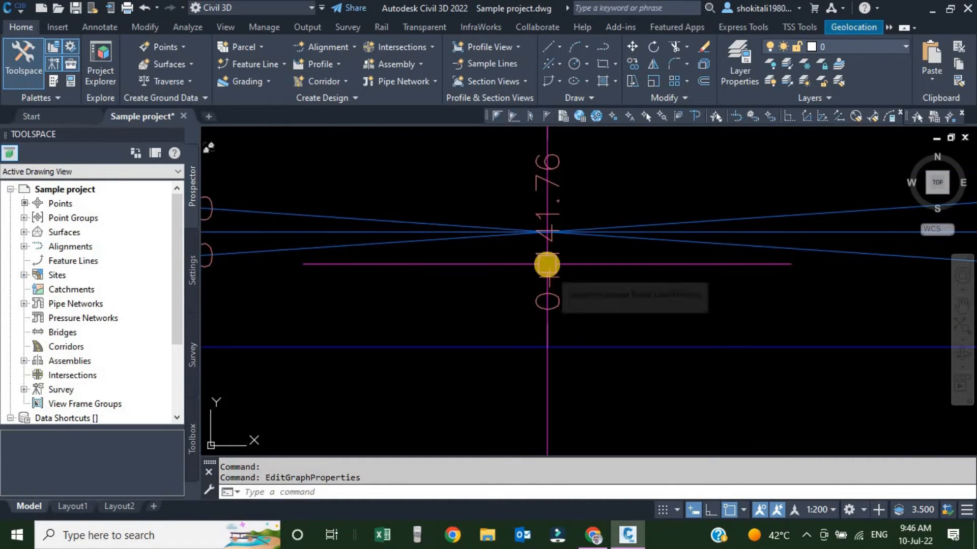
scroll(547, 264, down, 4)
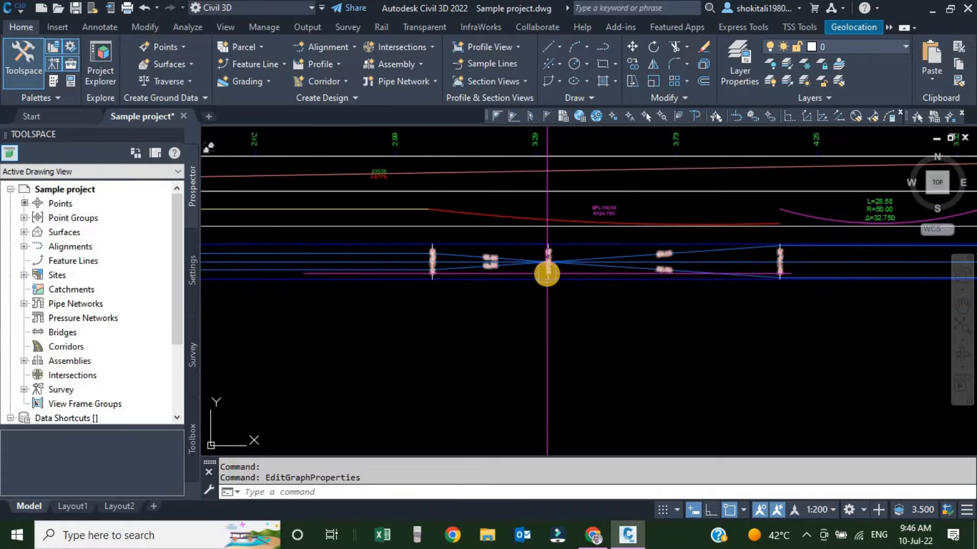
scroll(547, 273, up, 2)
middle_drag(672, 273, 528, 292)
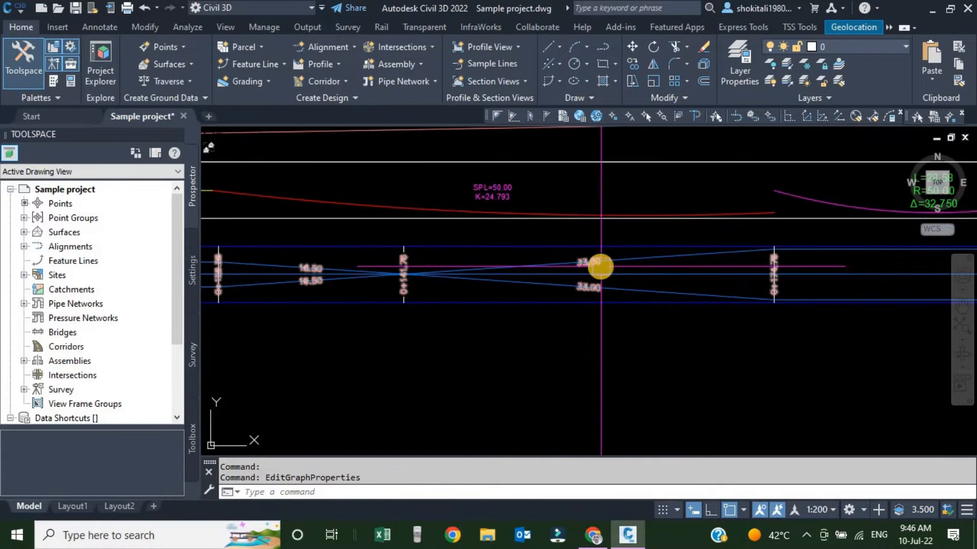
scroll(414, 321, up, 3)
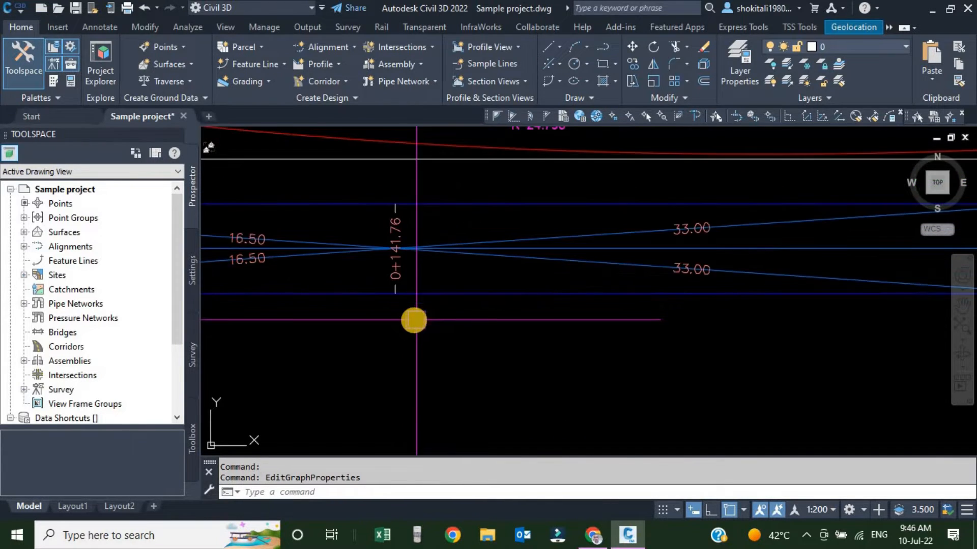
scroll(497, 262, down, 3)
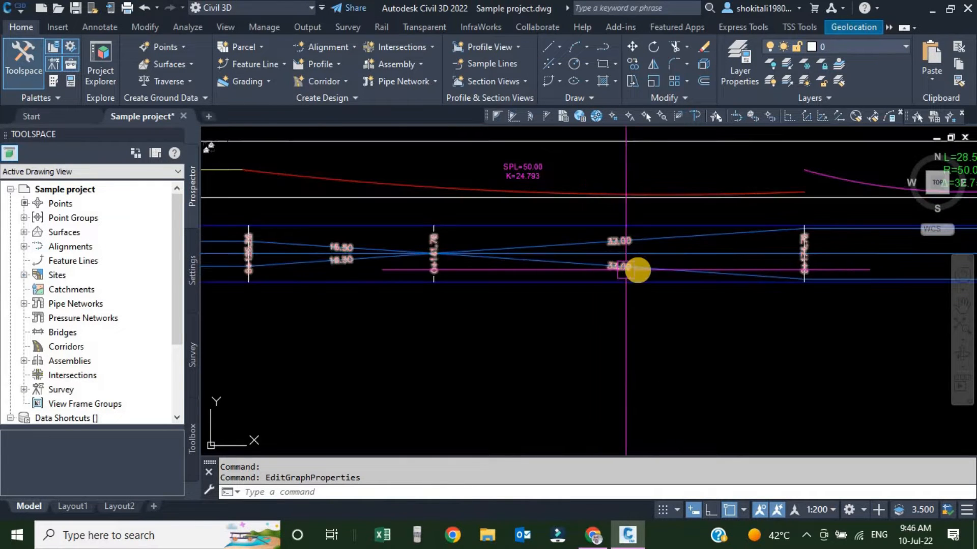
Examine the superelevation band along the circular arc of the second curve, between its full superelevation stations.
scroll(743, 304, up, 5)
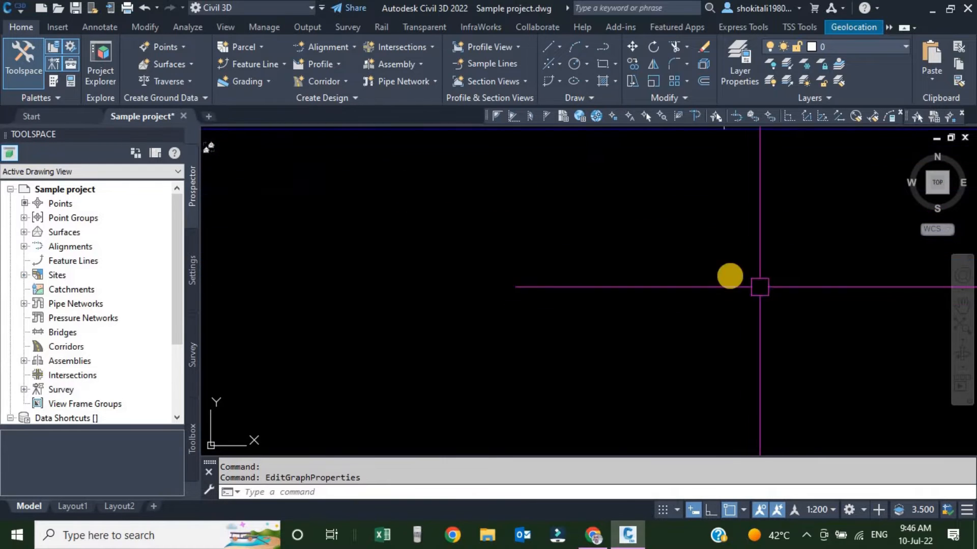
scroll(560, 352, down, 5)
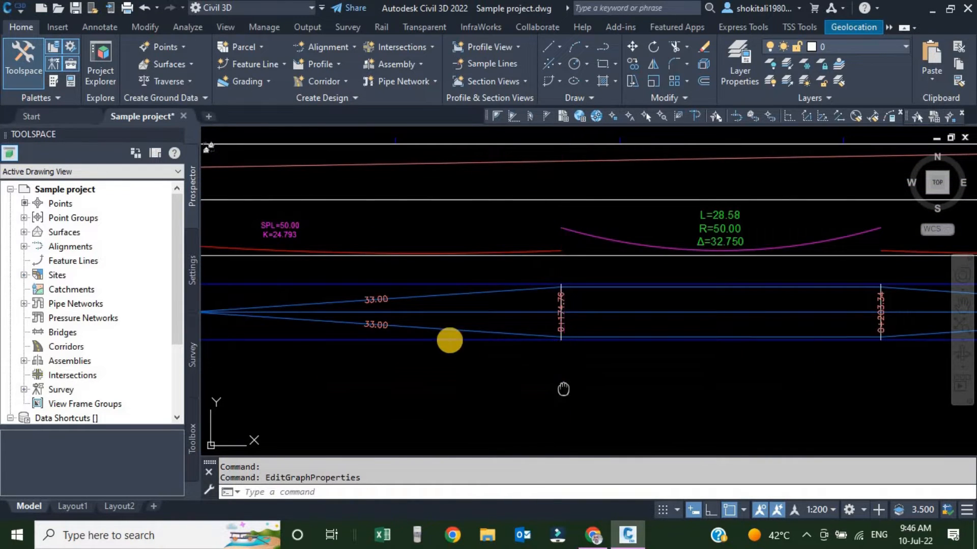
scroll(445, 342, up, 2)
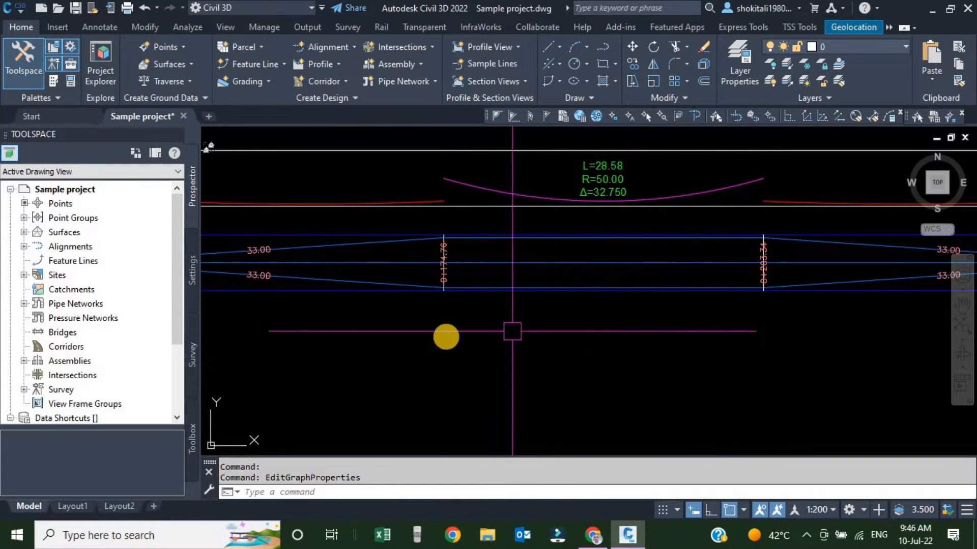
Examine the superelevation band's transitions along the exit spiral of the second curve, up to the station where normal crown resumes.
middle_drag(754, 340, 385, 308)
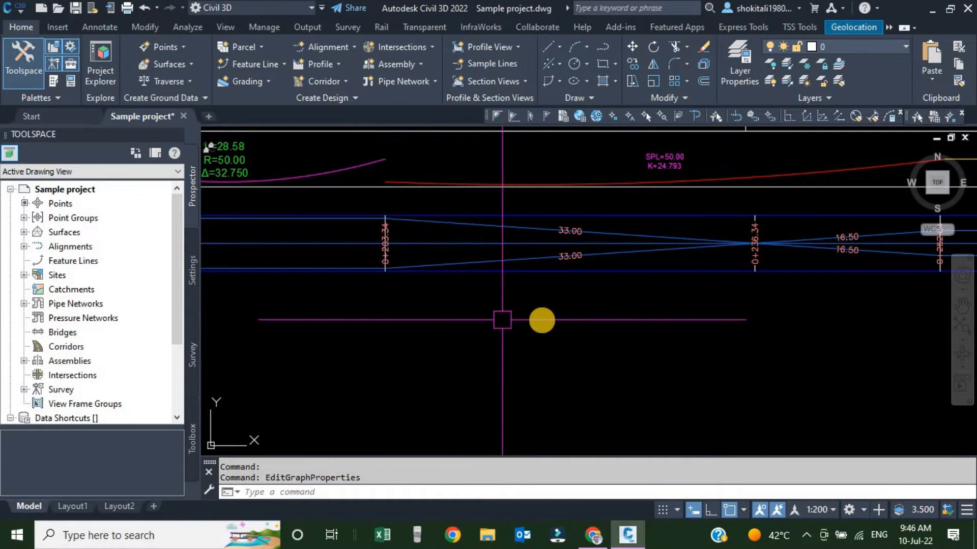
middle_drag(771, 331, 497, 356)
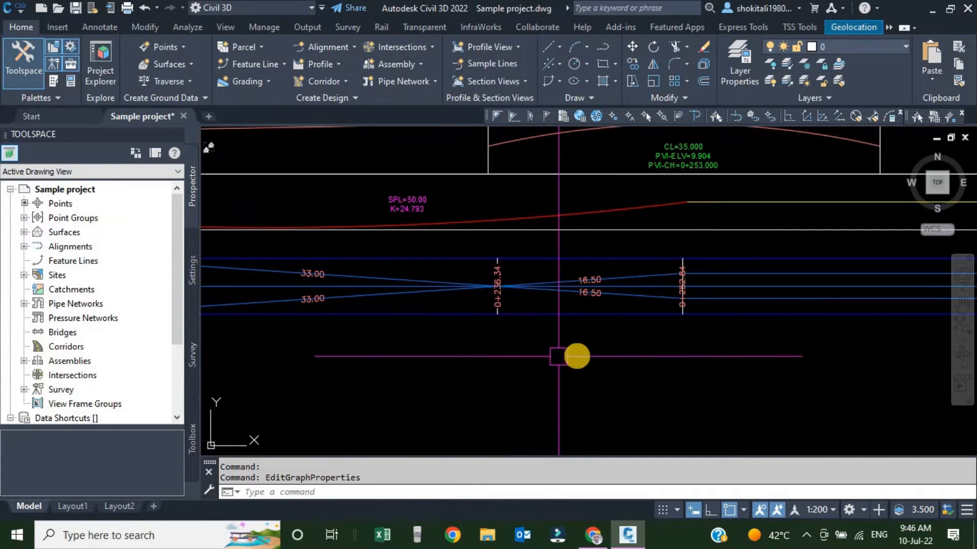
scroll(683, 345, up, 4)
scroll(640, 352, down, 2)
scroll(664, 339, up, 6)
middle_drag(655, 270, 614, 420)
scroll(612, 413, down, 4)
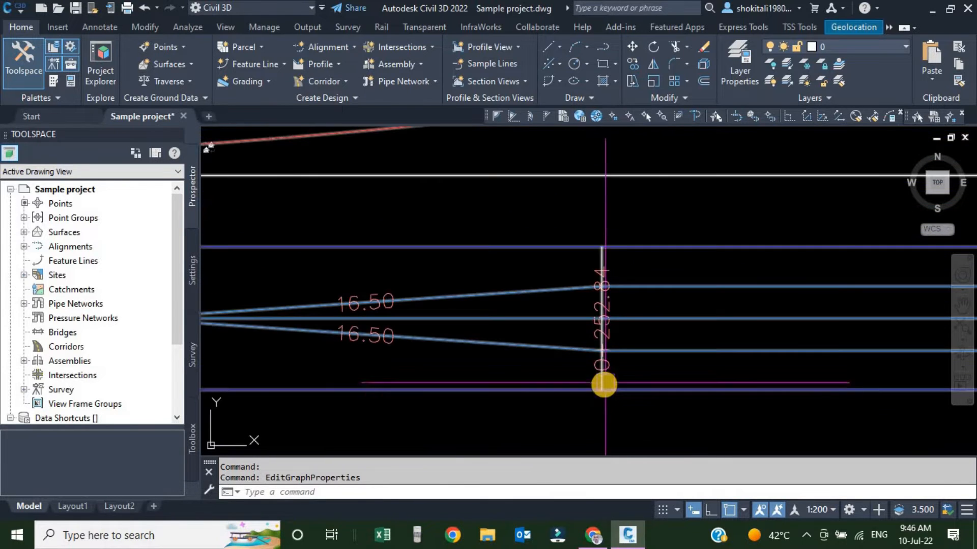
Inspect where the lane lines begin at the start of the superelevation band, ahead of the first critical station.
scroll(611, 332, down, 3)
scroll(529, 340, down, 4)
scroll(348, 326, up, 4)
scroll(347, 322, up, 5)
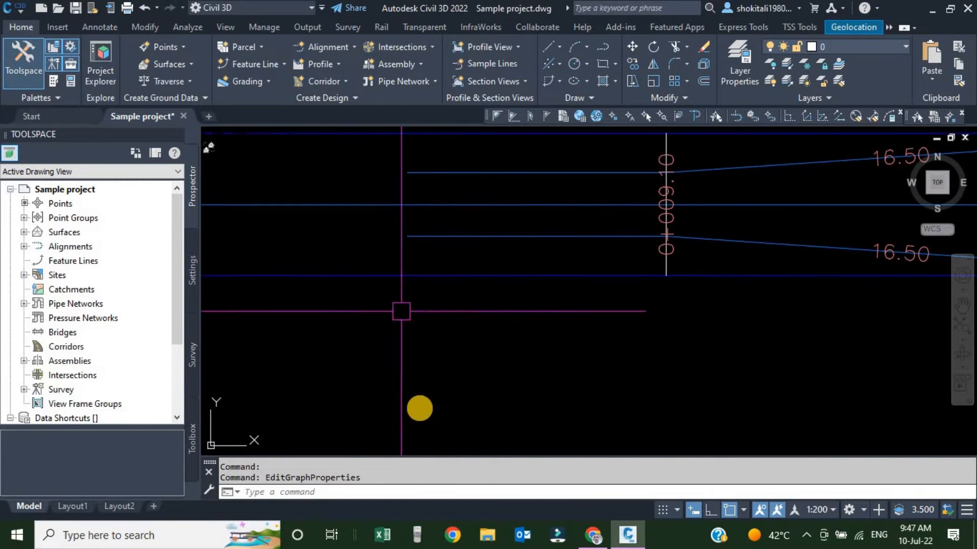
scroll(407, 330, up, 2)
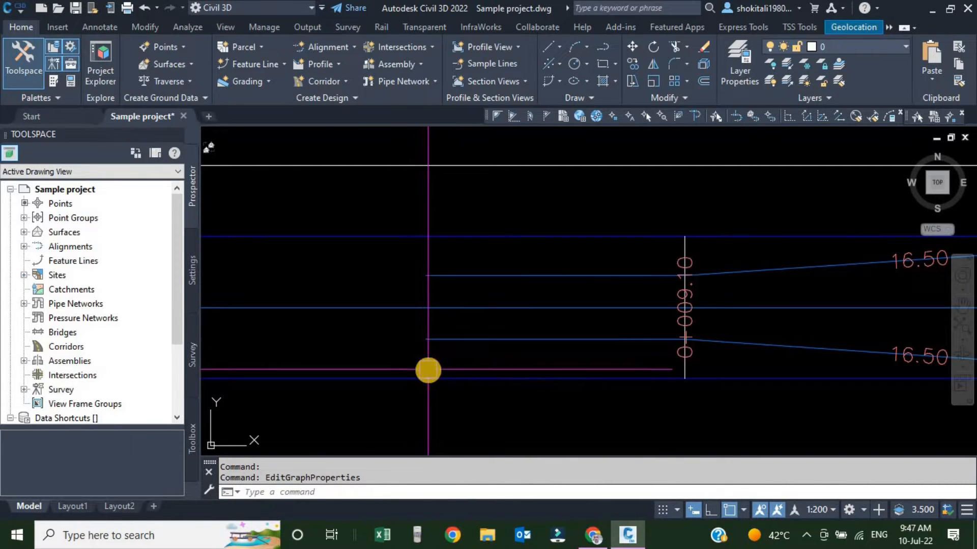
Inspect where the lane lines stop at the far end of the superelevation band.
scroll(422, 340, down, 5)
scroll(807, 316, up, 5)
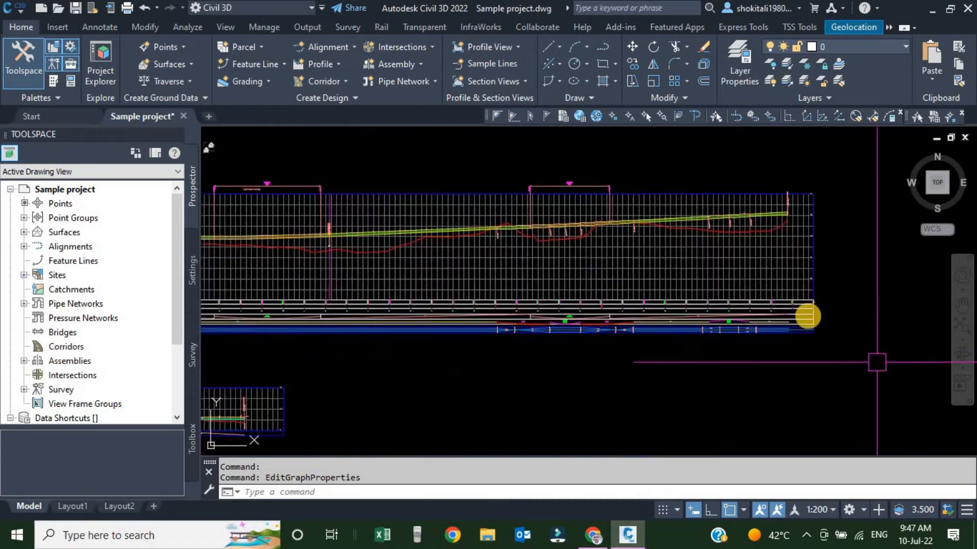
scroll(714, 337, up, 6)
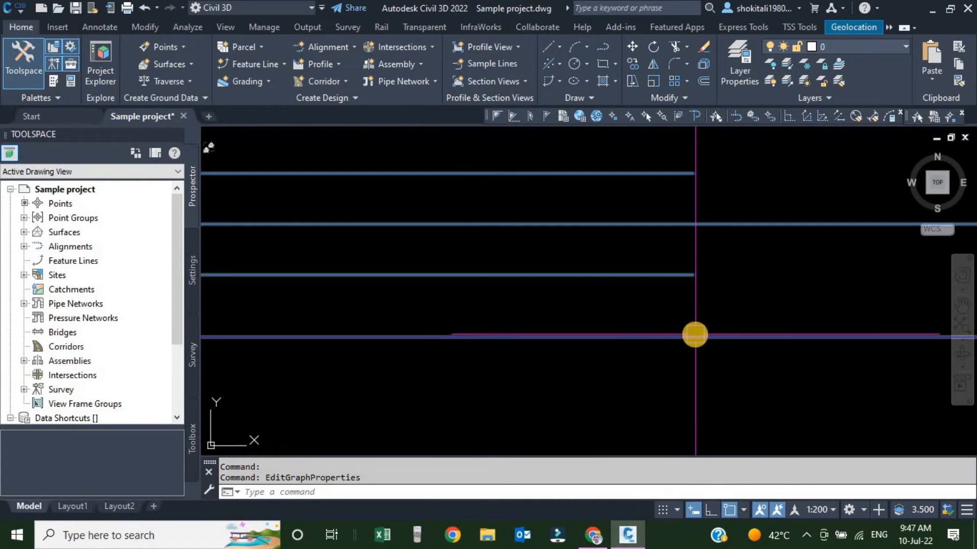
mouse_move(695, 335)
scroll(694, 335, down, 10)
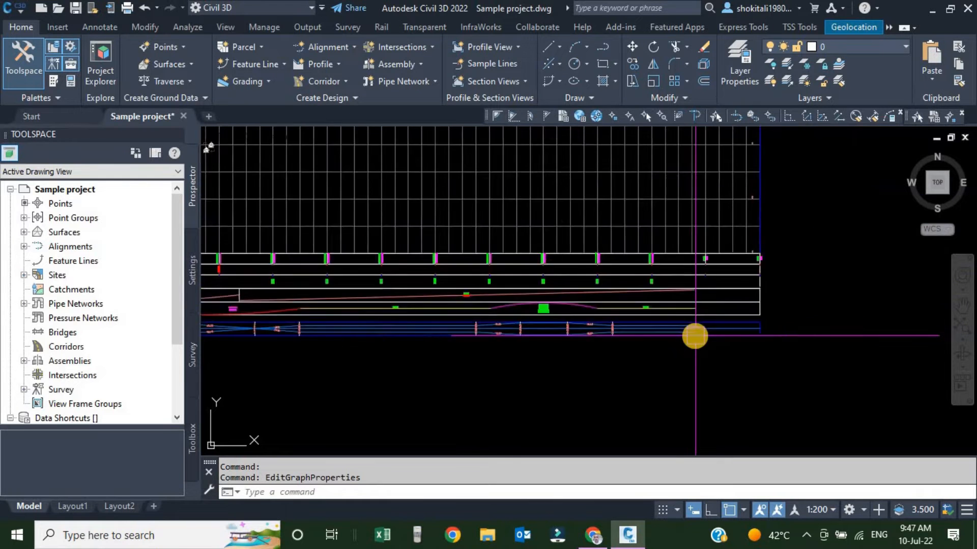
Compare the start of the superelevation band with the geometry bands above it, checking for a critical station at the alignment's beginning.
middle_drag(370, 361, 725, 346)
scroll(375, 349, up, 8)
scroll(375, 239, up, 2)
mouse_move(375, 239)
middle_down()
mouse_move(453, 373)
mouse_move(474, 324)
middle_up()
scroll(474, 324, up, 2)
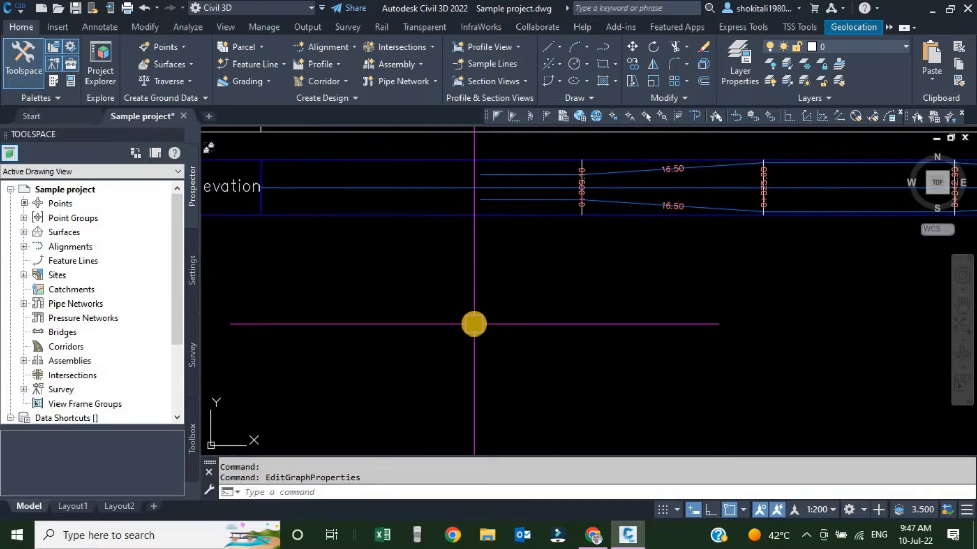
scroll(501, 331, down, 5)
scroll(490, 319, up, 2)
scroll(488, 292, up, 2)
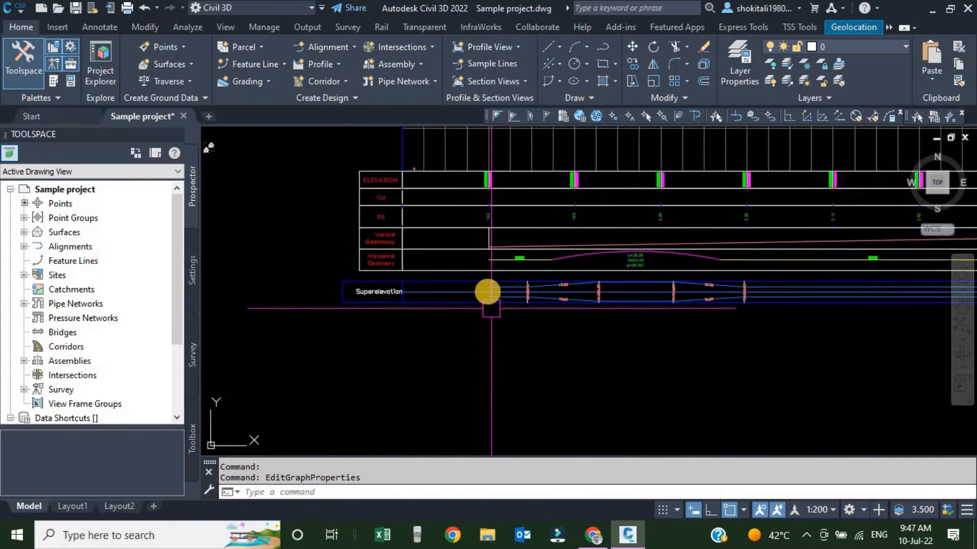
scroll(488, 292, up, 5)
scroll(537, 322, down, 3)
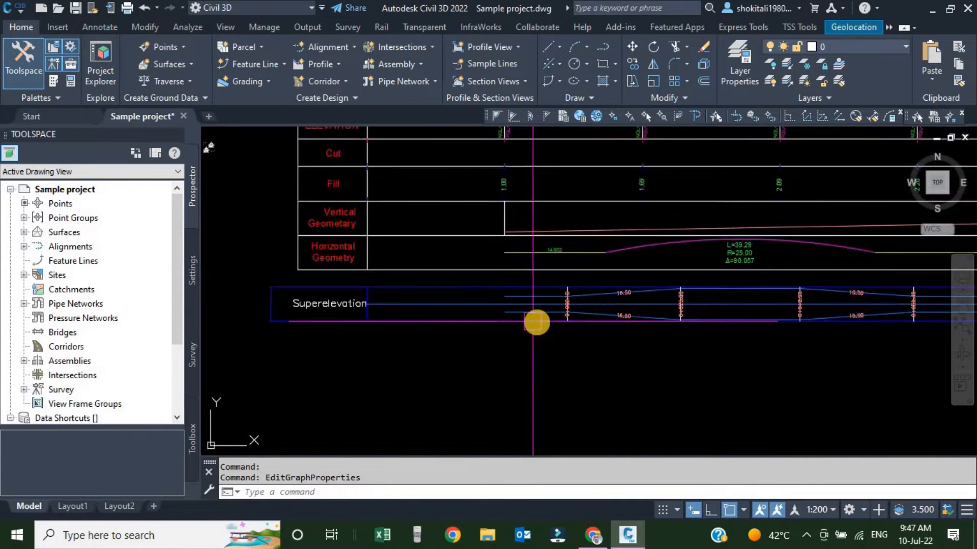
Select the road alignment in plan at its bend near station 0+960 and open its superelevation tabular editor.
scroll(536, 322, down, 4)
scroll(443, 322, up, 3)
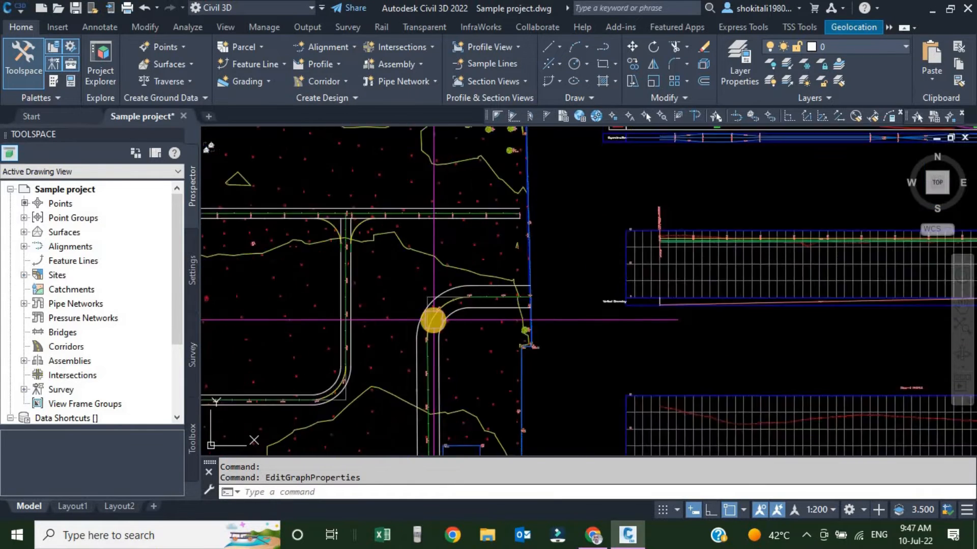
scroll(433, 320, up, 4)
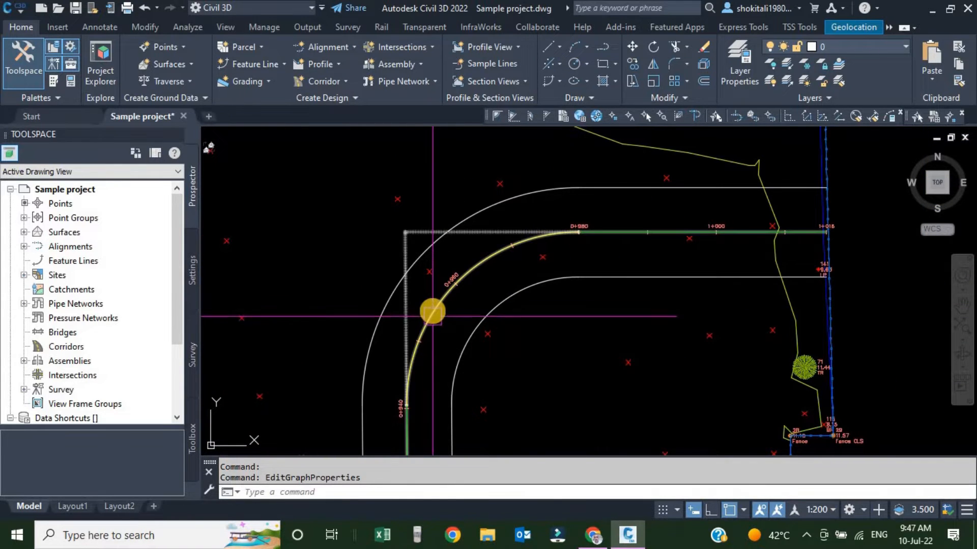
click(433, 314)
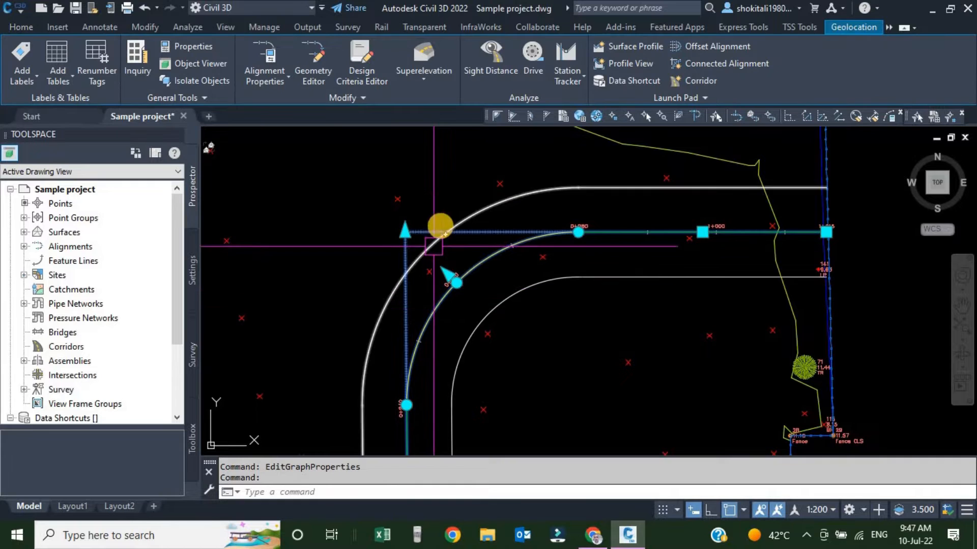
click(423, 75)
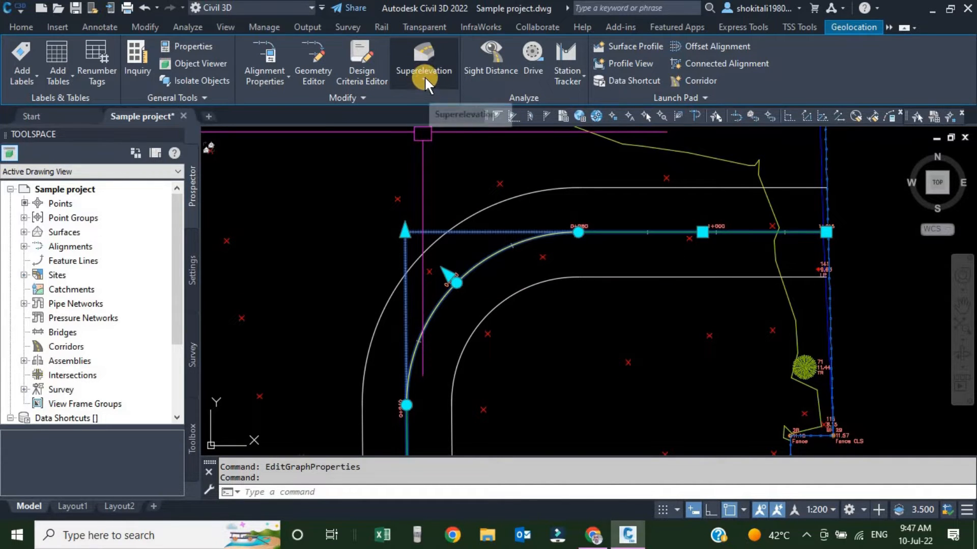
click(425, 76)
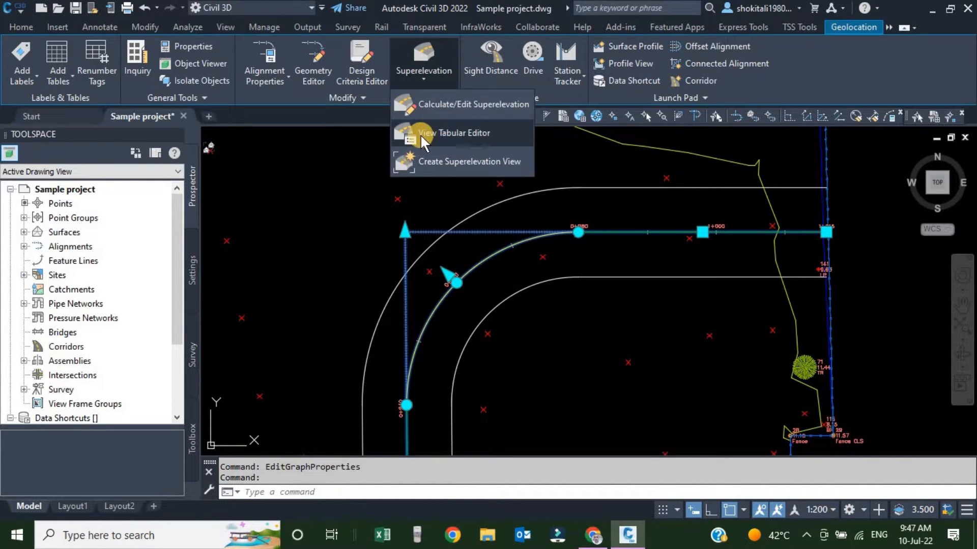
click(448, 134)
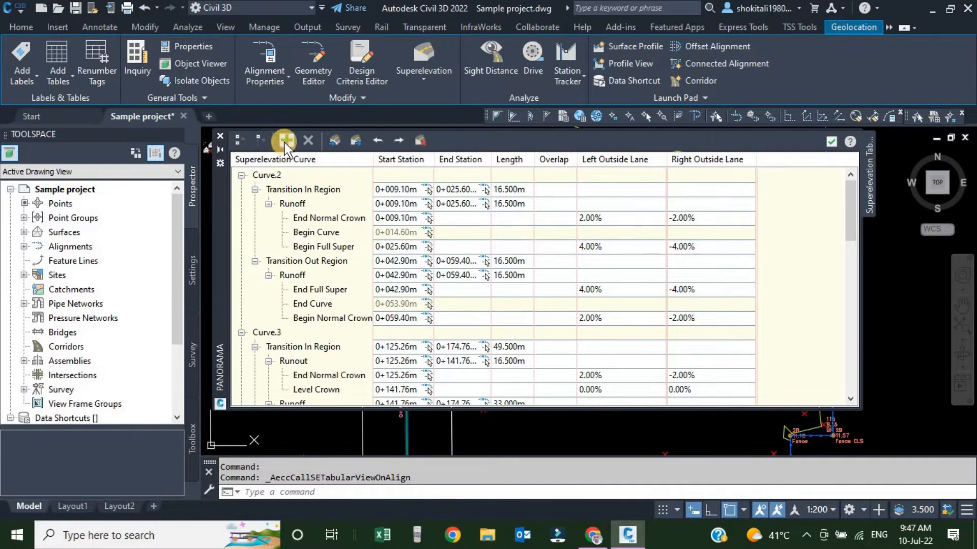
Add a superelevation critical station at 0+000.00m, the alignment's start point, from the Runoff of Curve.2's Transition In Region.
click(294, 204)
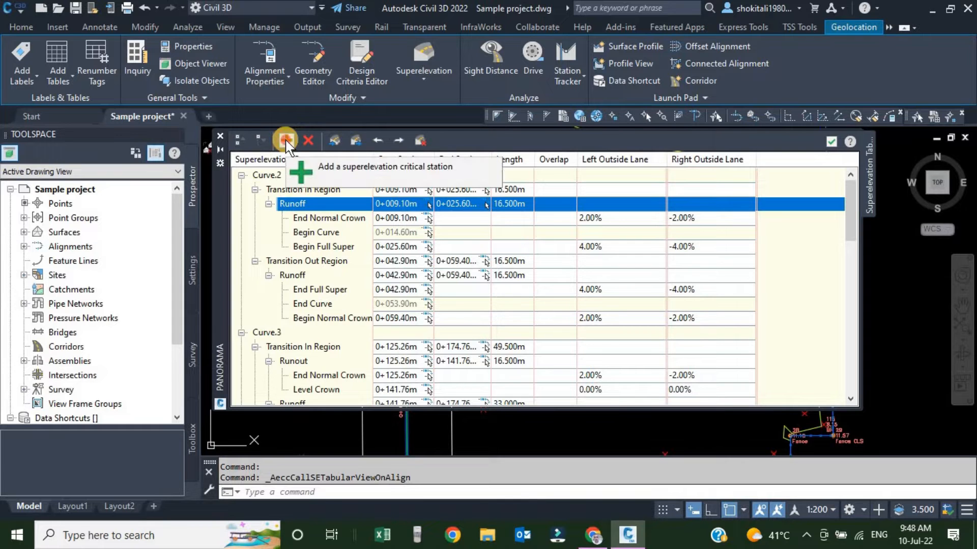
click(286, 142)
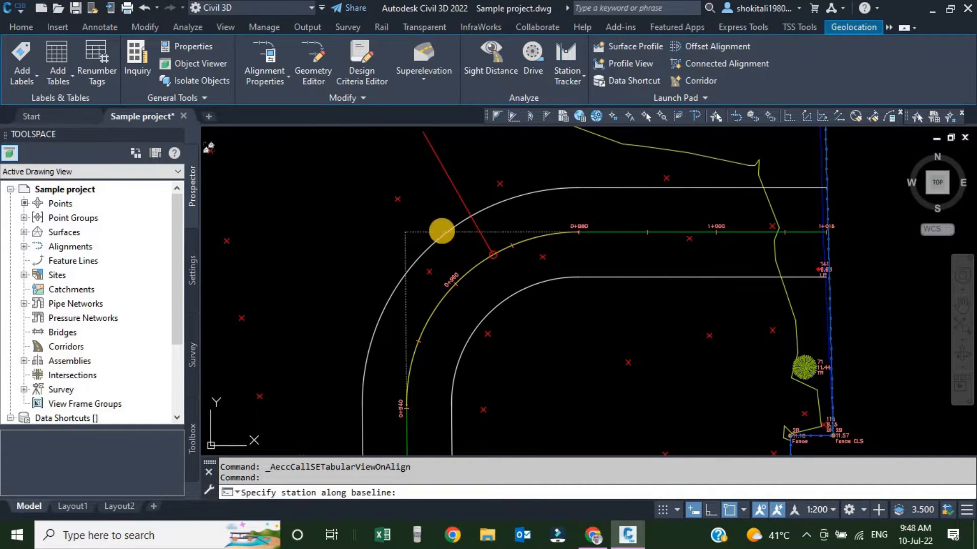
scroll(527, 220, down, 6)
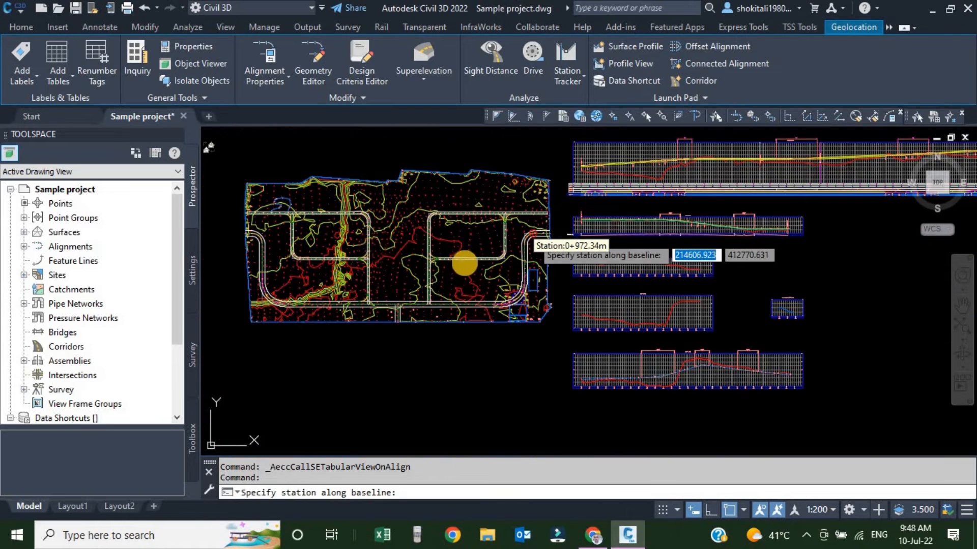
scroll(529, 235, down, 4)
scroll(417, 223, up, 4)
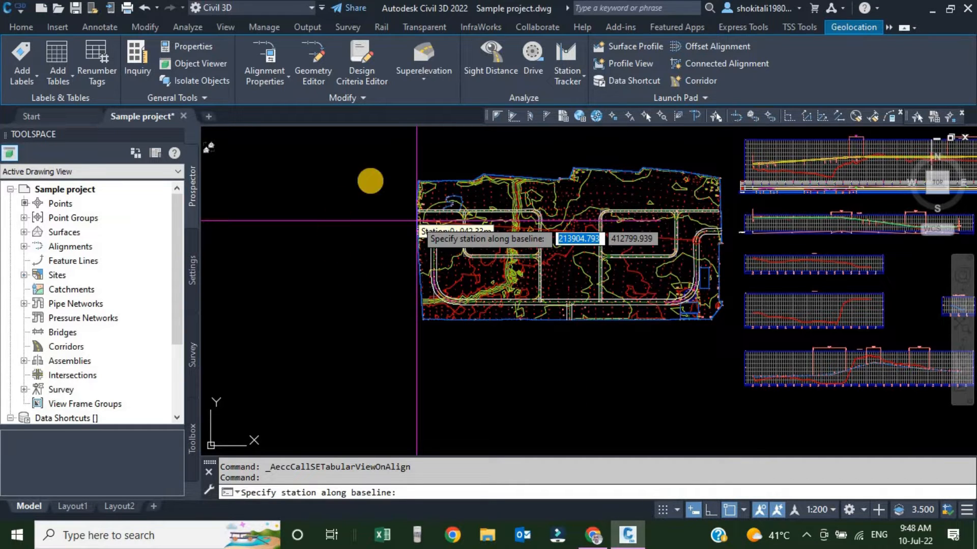
scroll(274, 194, up, 6)
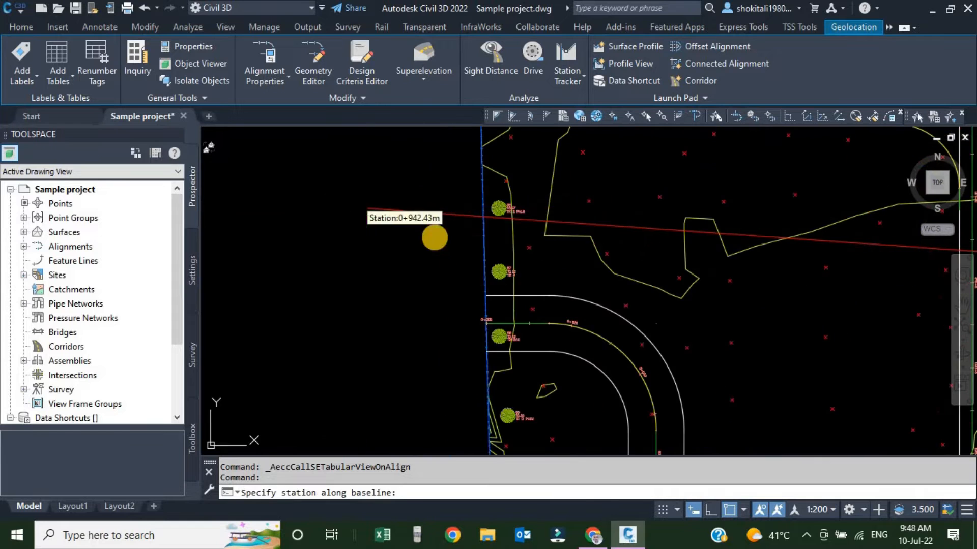
scroll(505, 336, up, 8)
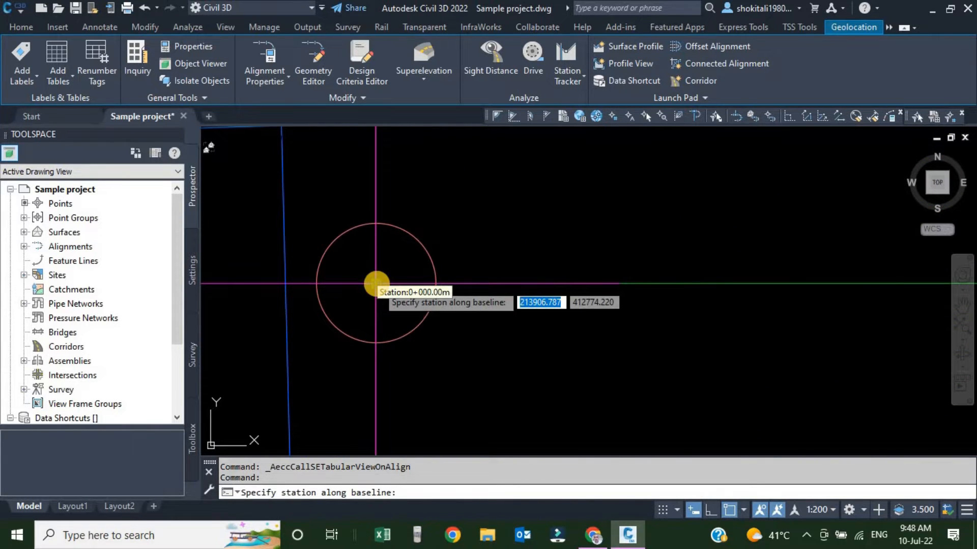
click(377, 284)
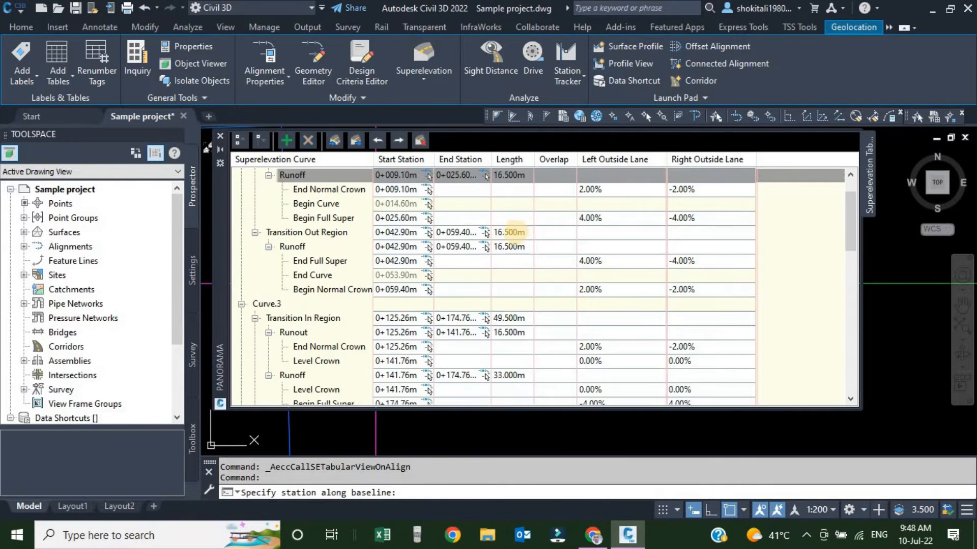
click(671, 290)
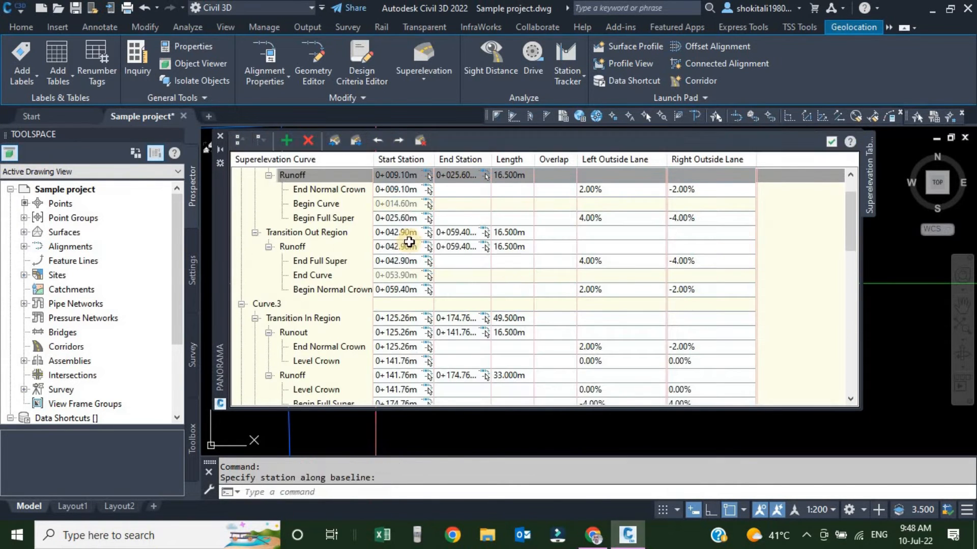